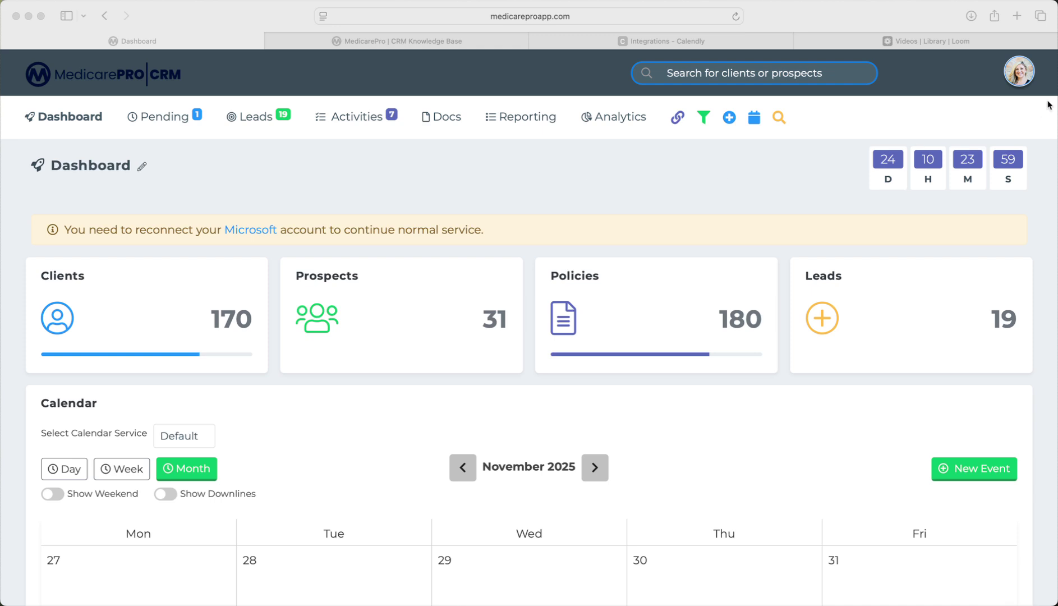
Open the account dropdown from the profile avatar at the top right of the dashboard.
{"action": "left_click", "coordinate": [1020, 73]}
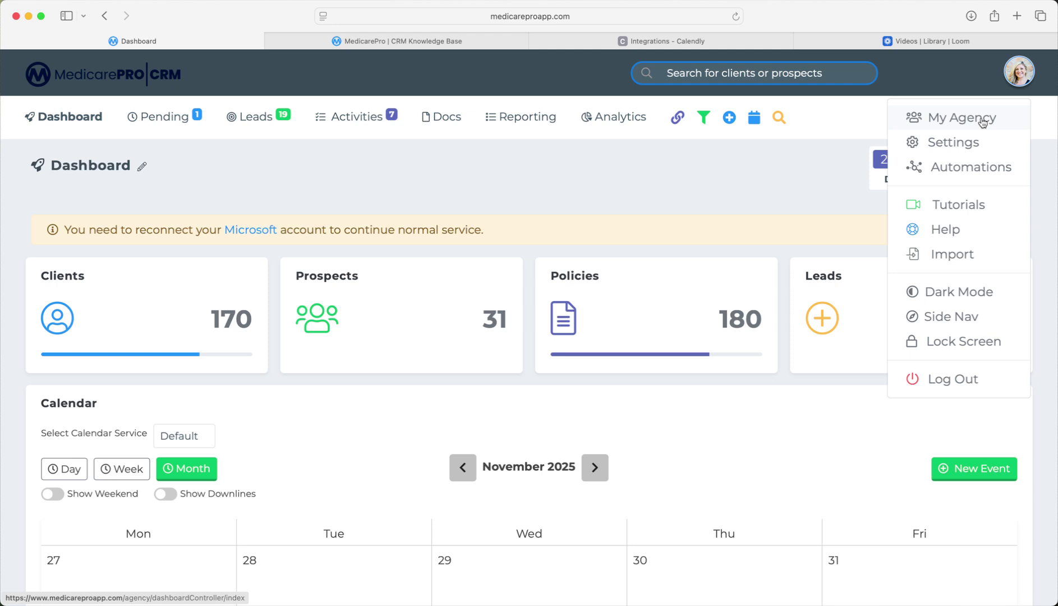
Switch to My Agency and scroll the Agency Dashboard to the Lead Tracker and Downlines panels.
{"action": "left_click", "coordinate": [982, 122]}
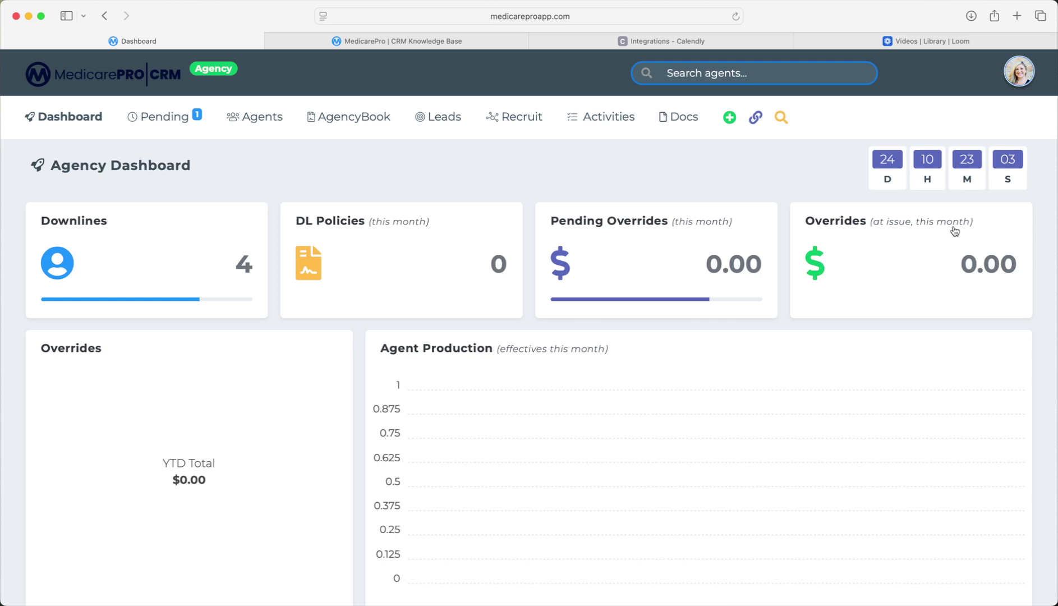
{"action": "scroll", "coordinate": [317, 393], "scroll_direction": "down", "scroll_amount": 4}
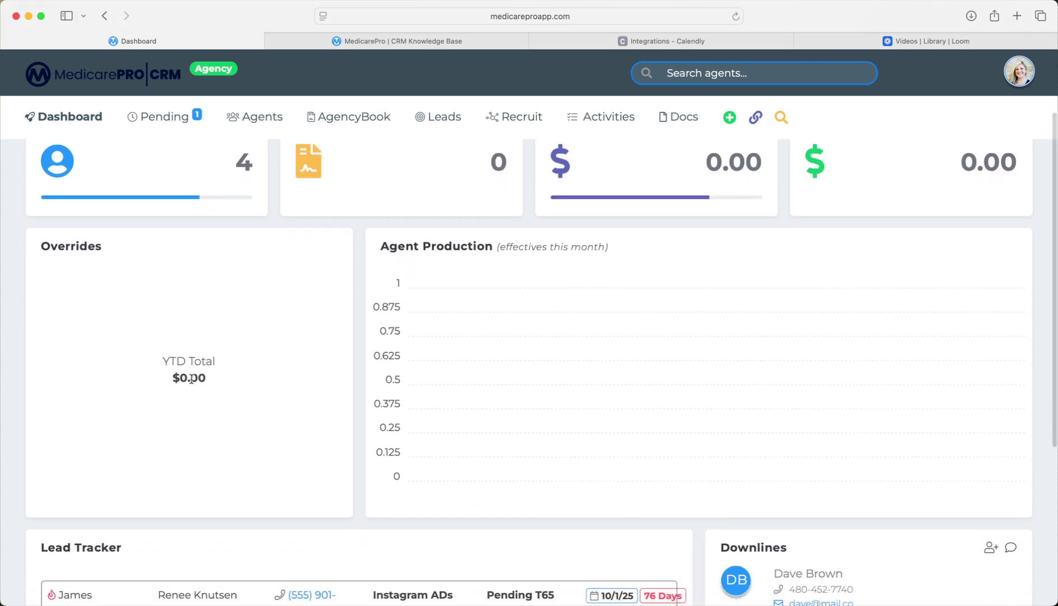
{"action": "scroll", "coordinate": [275, 303], "scroll_direction": "down", "scroll_amount": 1}
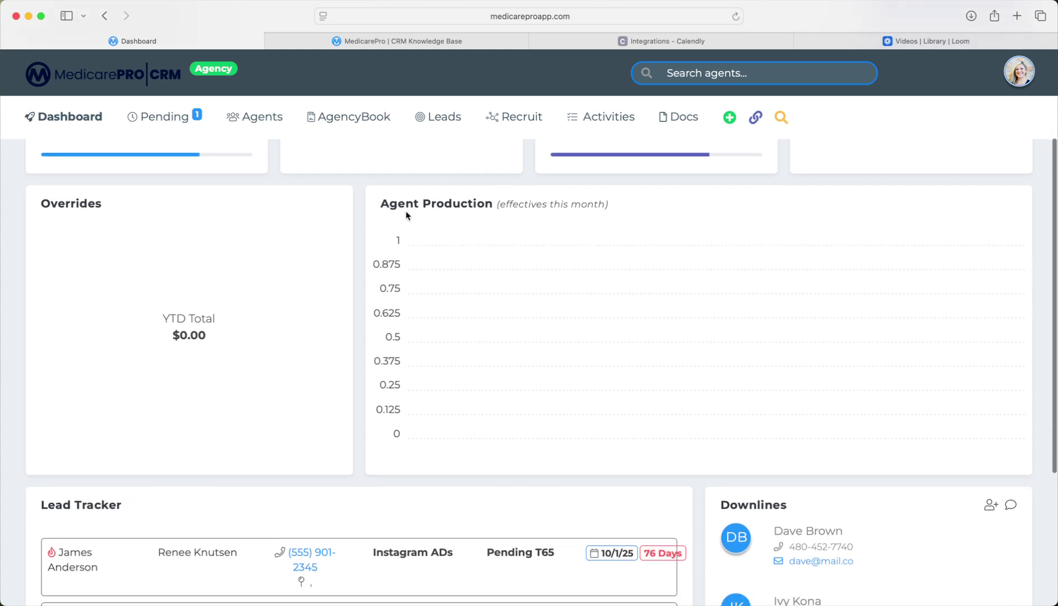
{"action": "scroll", "coordinate": [600, 234], "scroll_direction": "down", "scroll_amount": 8}
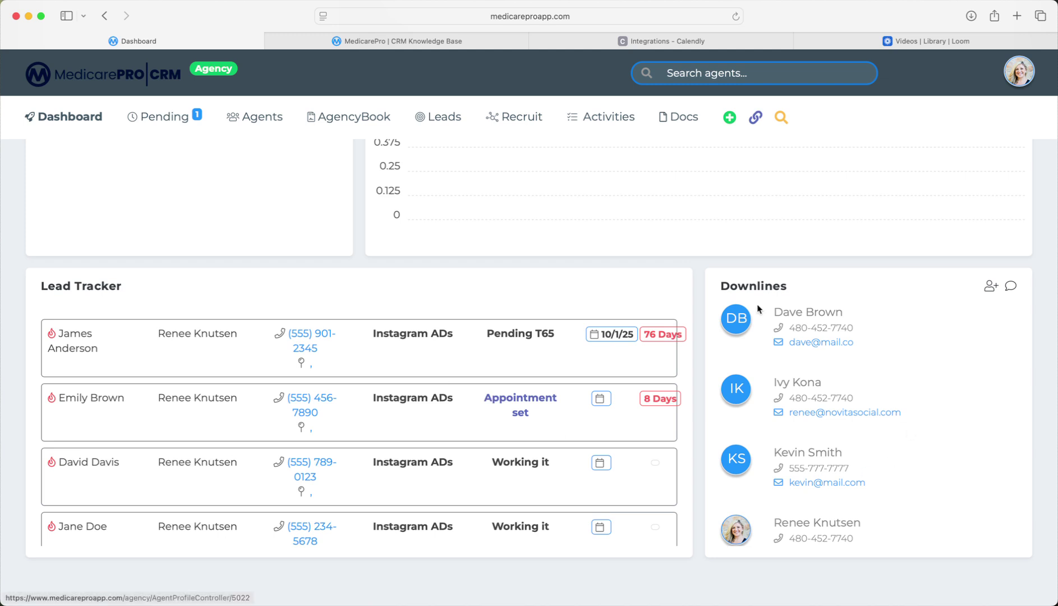
{"action": "scroll", "coordinate": [912, 334], "scroll_direction": "down", "scroll_amount": 2}
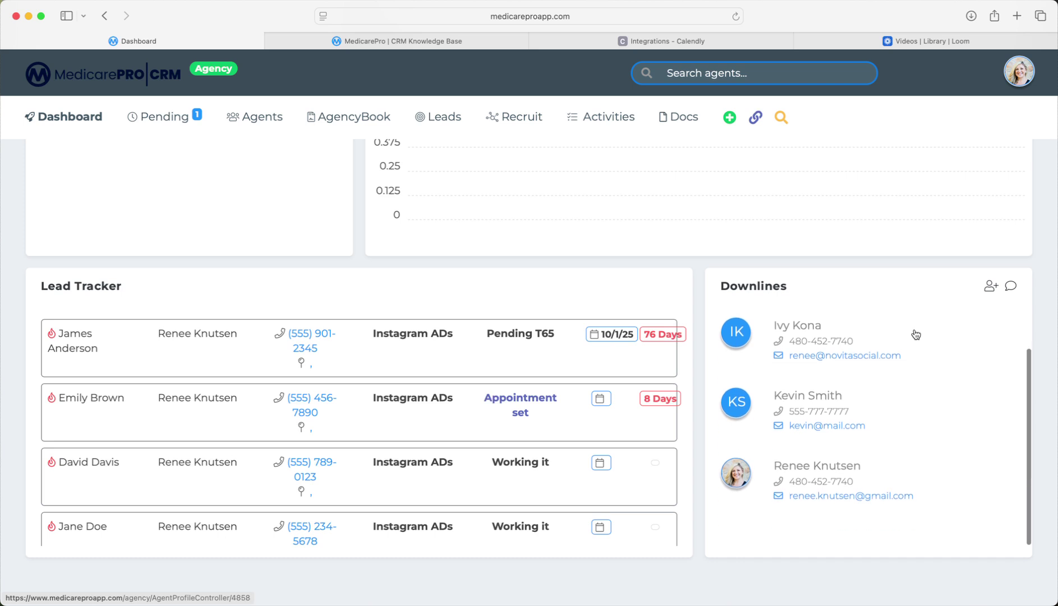
{"action": "scroll", "coordinate": [916, 334], "scroll_direction": "up", "scroll_amount": 2}
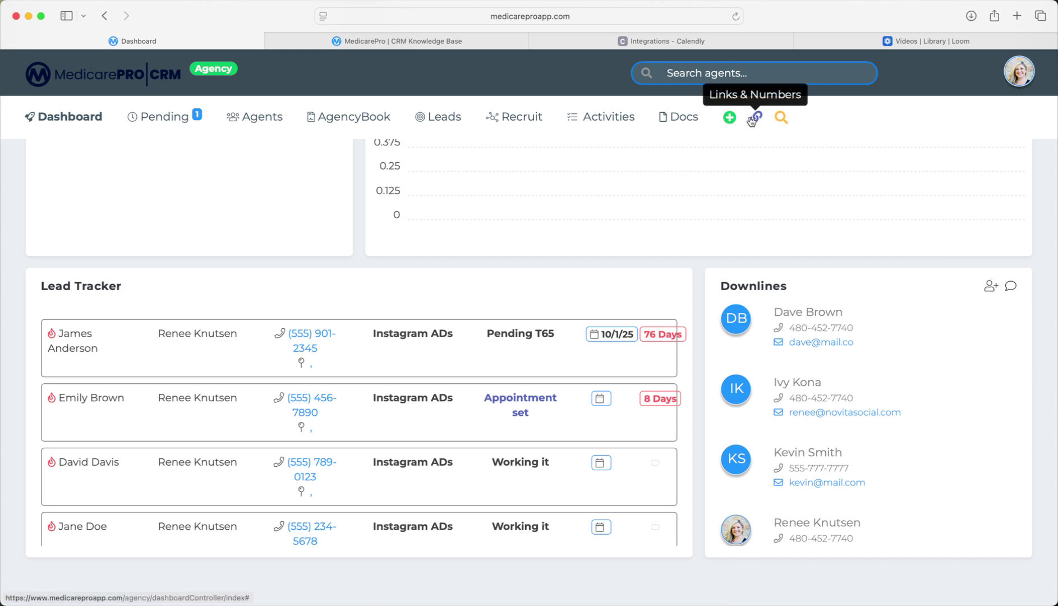
Post the global notification 'How is everyones AEP going so far!' to the agency.
{"action": "left_click", "coordinate": [1012, 287]}
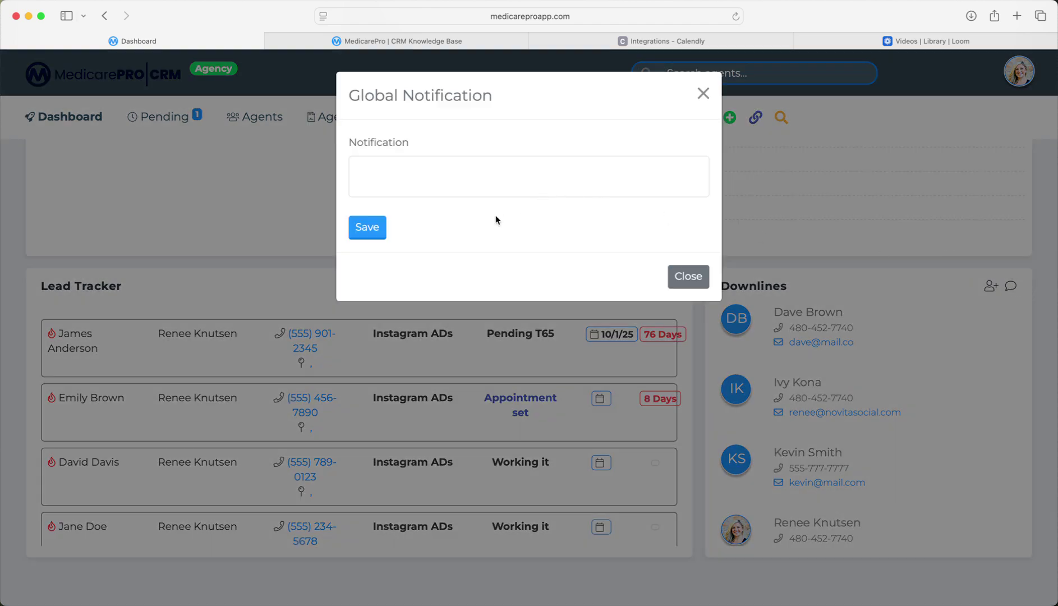
{"action": "left_click", "coordinate": [476, 174]}
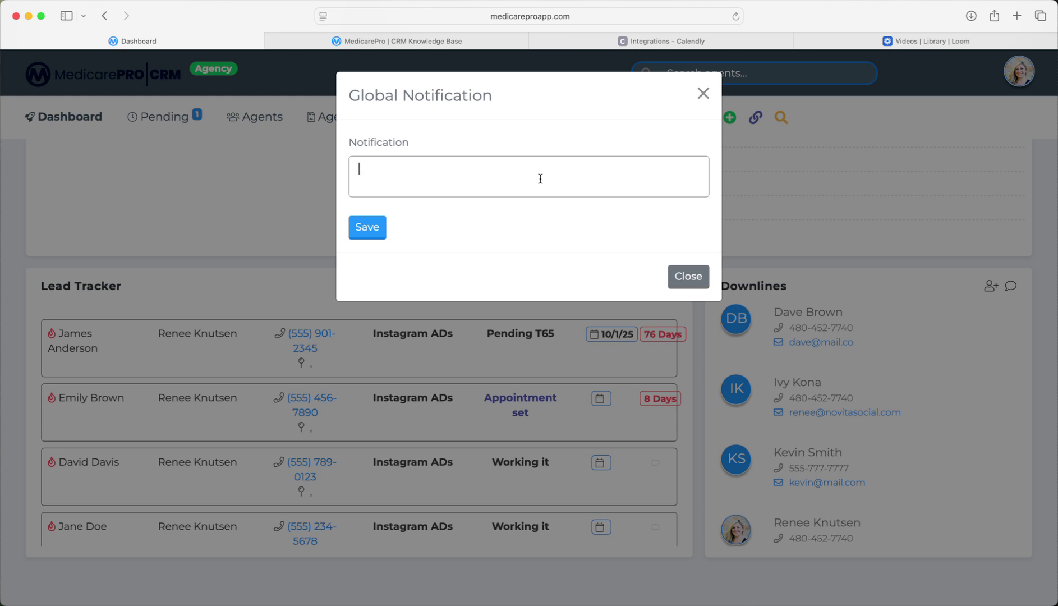
{"action": "type", "text": "How"}
{"action": "type", "text": " is everyon"}
{"action": "type", "text": "es A"}
{"action": "key", "text": "BackSpace"}
{"action": "type", "text": "A"}
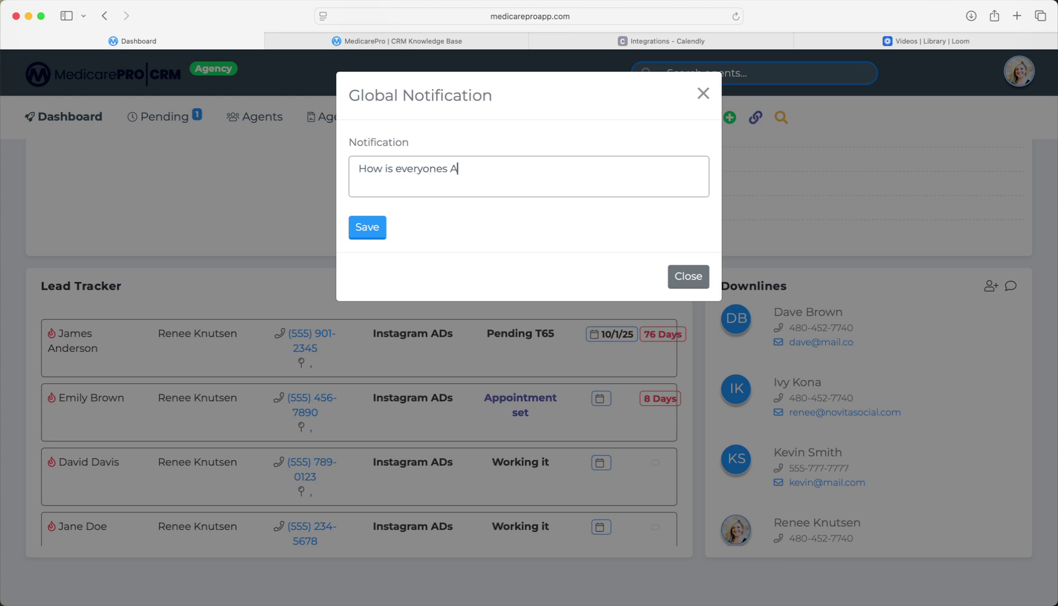
{"action": "type", "text": "EP going so far!"}
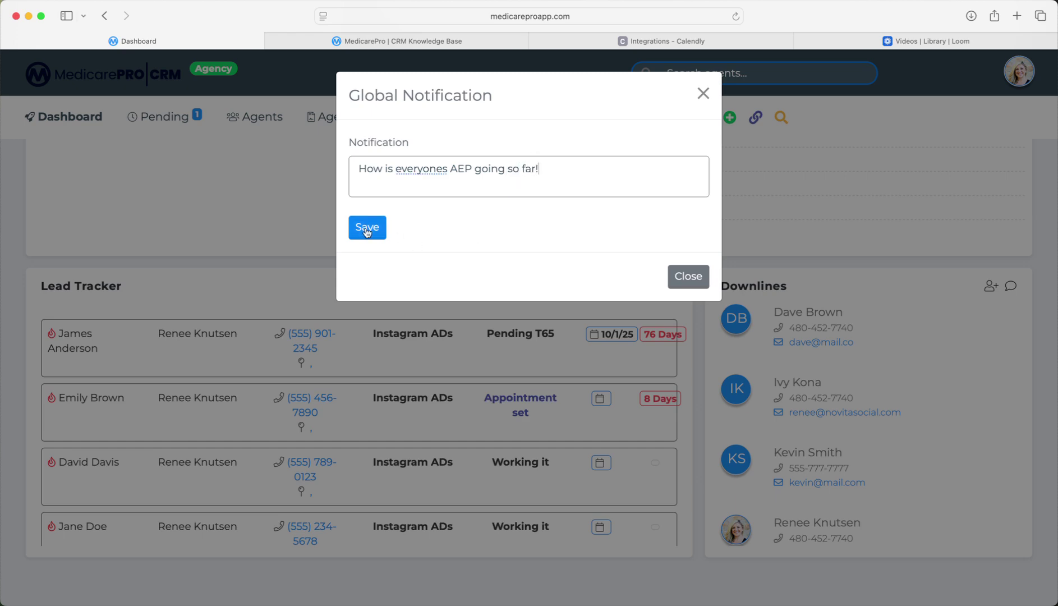
{"action": "left_click", "coordinate": [367, 228]}
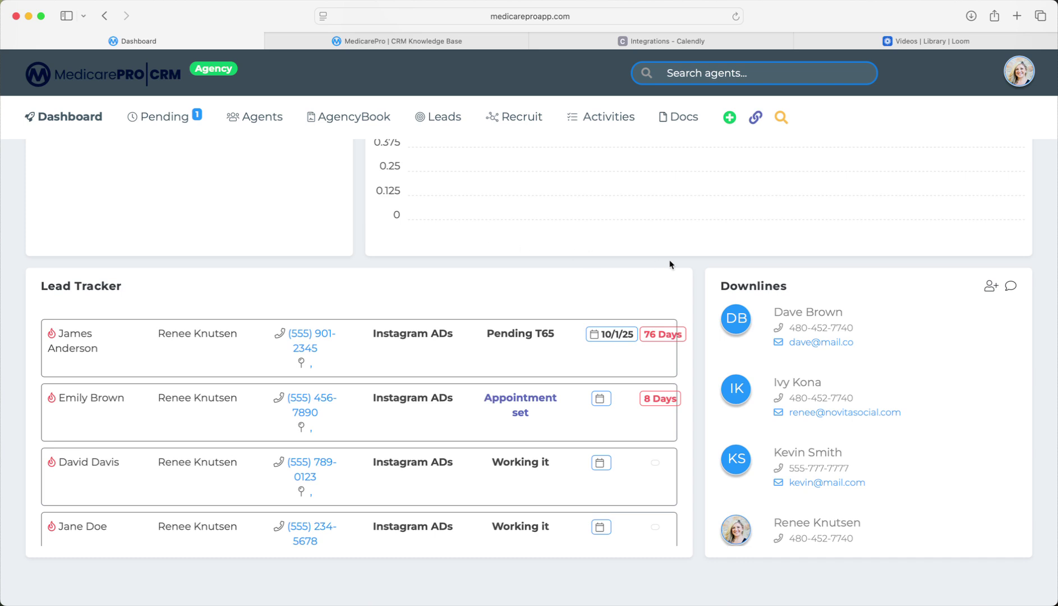
{"action": "scroll", "coordinate": [670, 265], "scroll_direction": "up", "scroll_amount": 6}
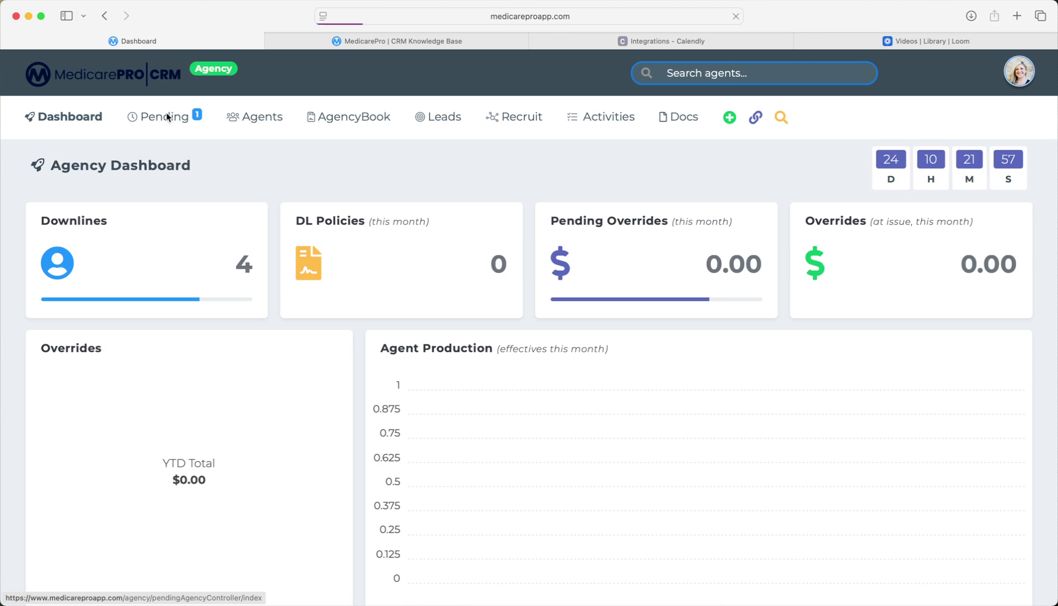
Check the pending UnitedHealthcare policy's $0.00 override and Override Payout chart, then open Agents.
{"action": "left_click", "coordinate": [166, 118]}
{"action": "scroll", "coordinate": [580, 294], "scroll_direction": "up", "scroll_amount": 5}
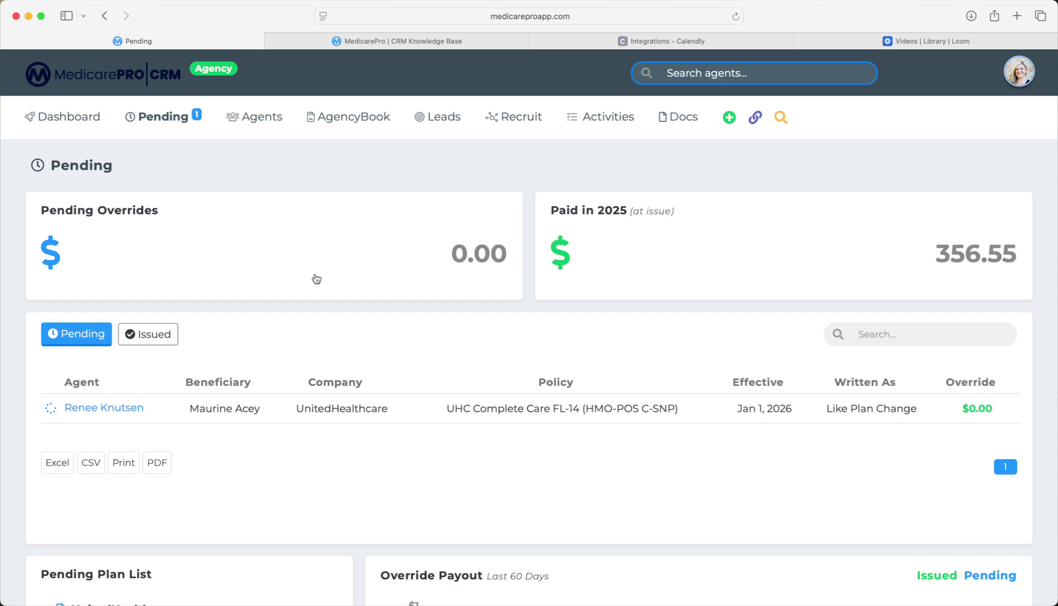
{"action": "scroll", "coordinate": [316, 279], "scroll_direction": "down", "scroll_amount": 4}
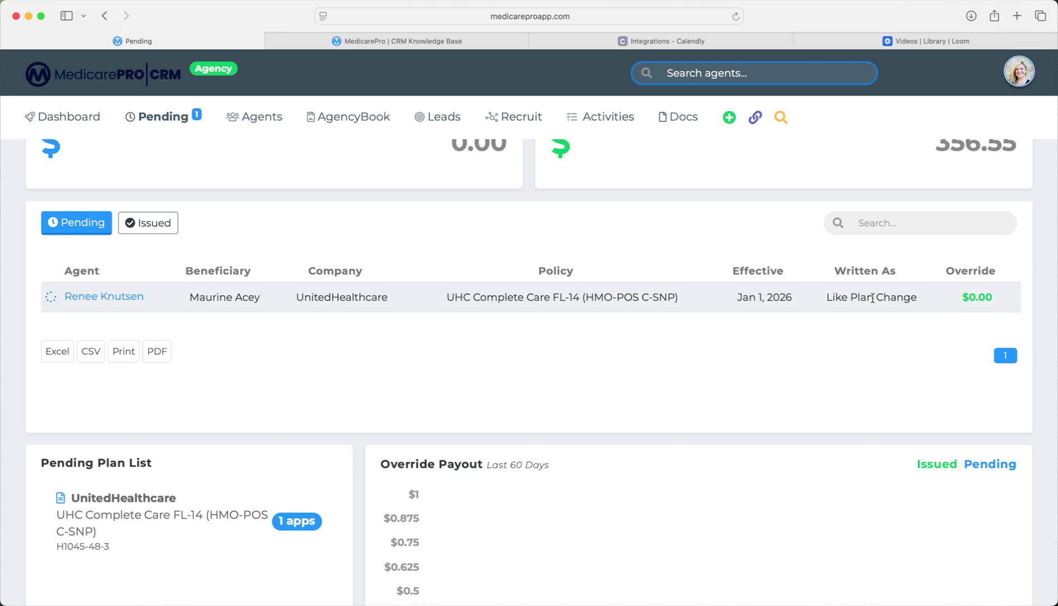
{"action": "mouse_move", "coordinate": [954, 300]}
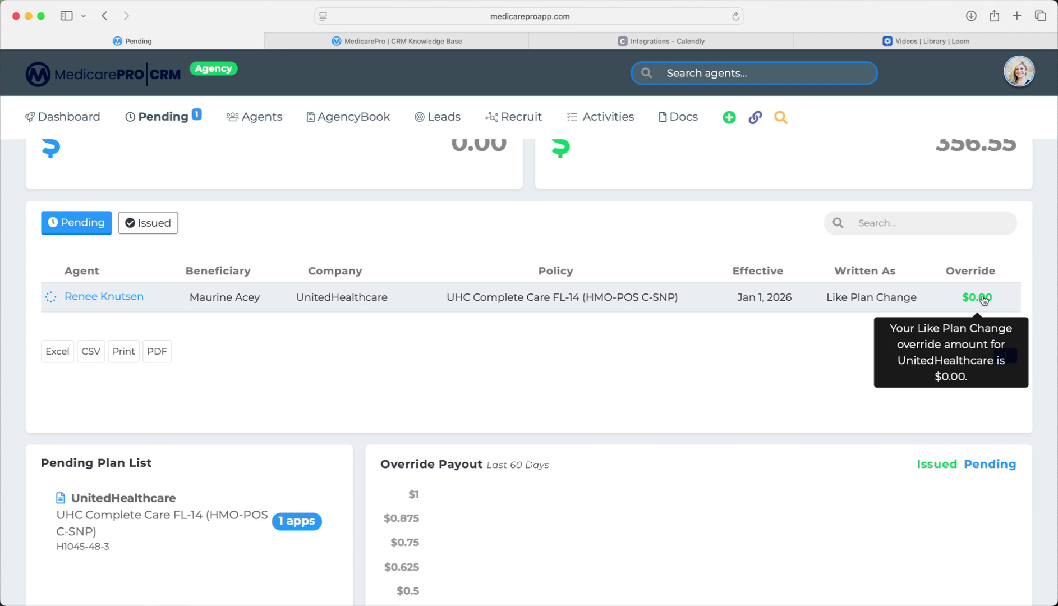
{"action": "scroll", "coordinate": [847, 386], "scroll_direction": "down", "scroll_amount": 3}
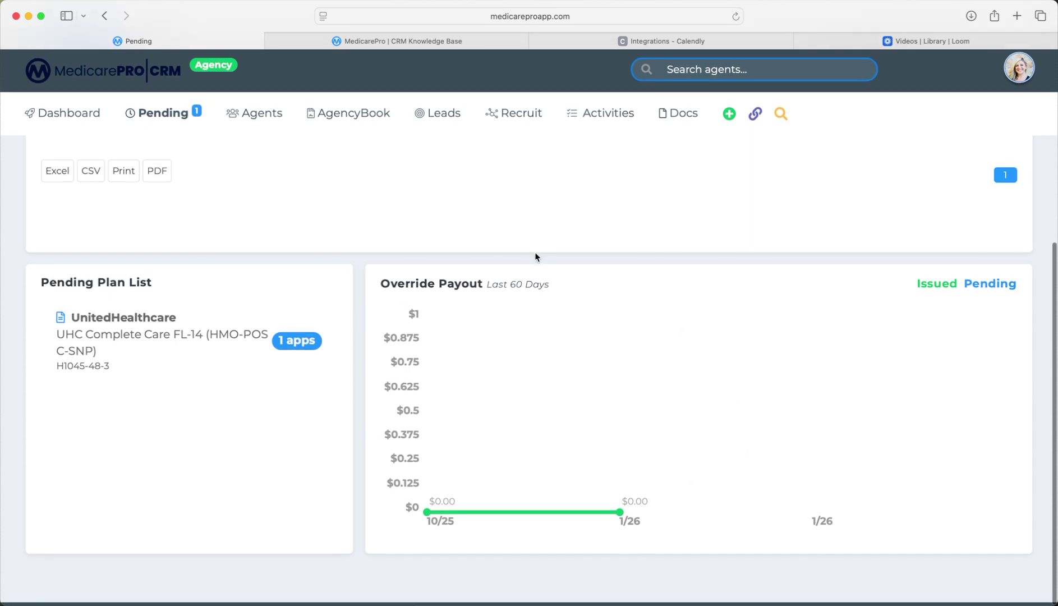
{"action": "scroll", "coordinate": [687, 272], "scroll_direction": "up", "scroll_amount": 5}
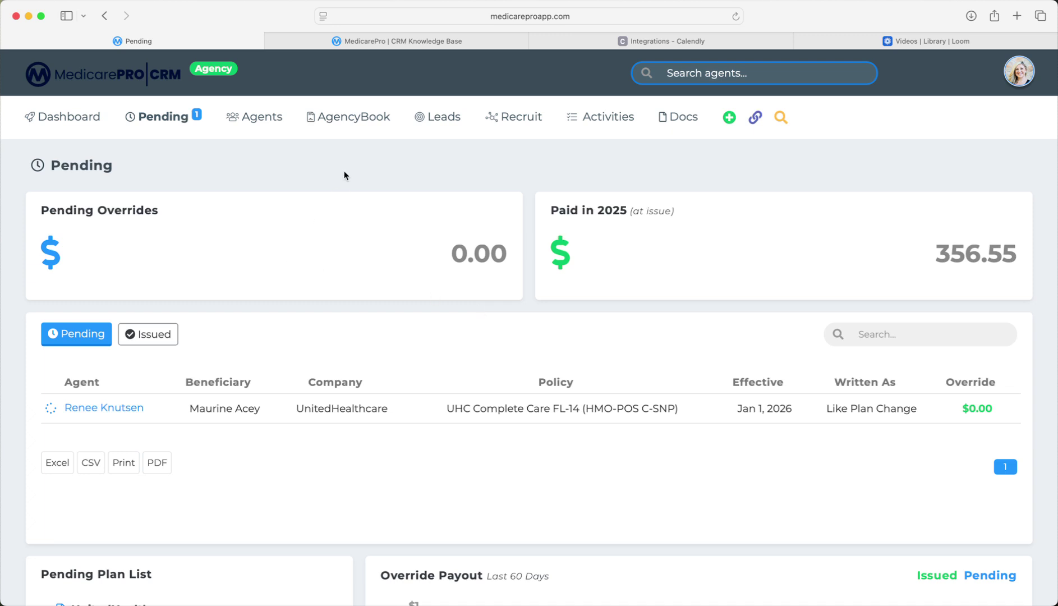
{"action": "left_click", "coordinate": [260, 118]}
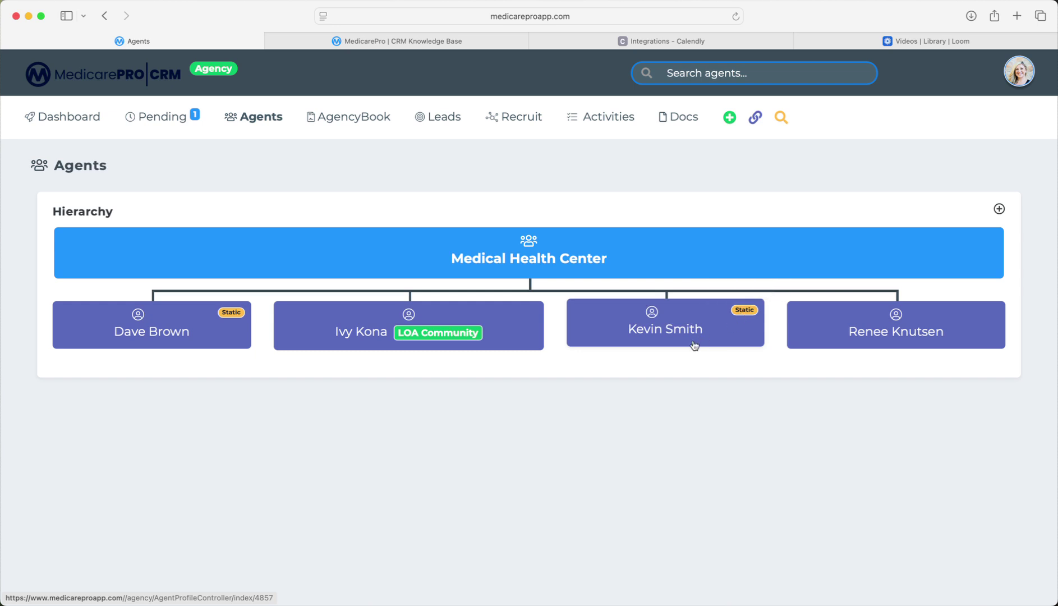
{"action": "left_click", "coordinate": [611, 330]}
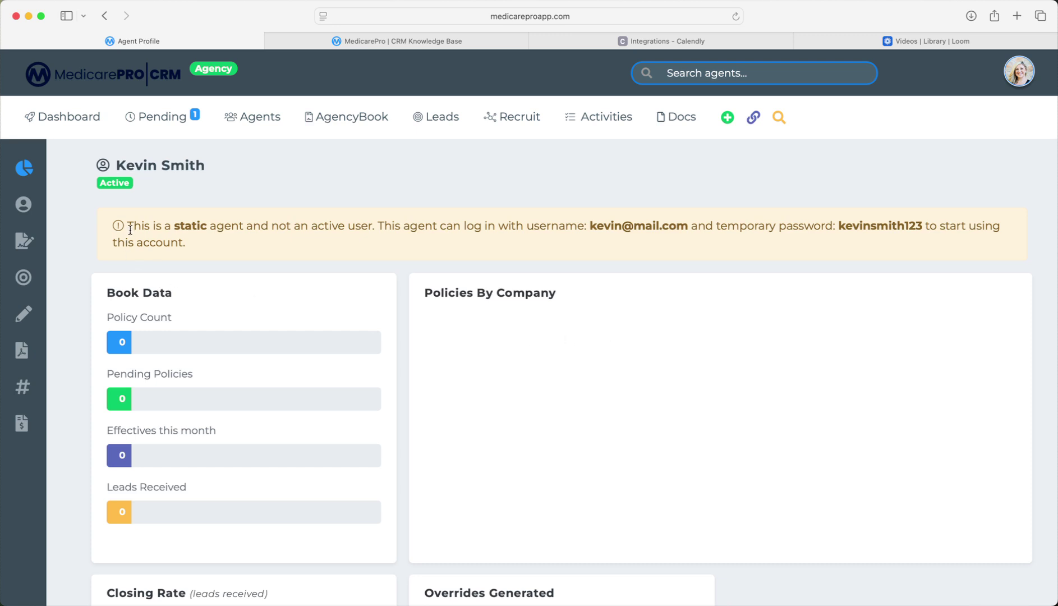
{"action": "left_click_drag", "start_coordinate": [131, 225], "coordinate": [1007, 234]}
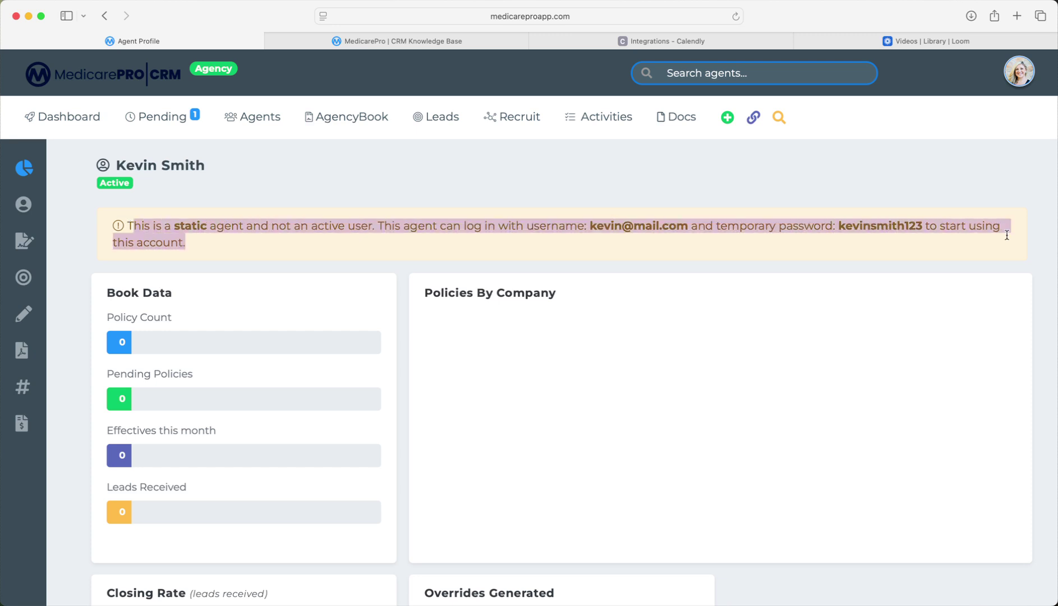
{"action": "left_click", "coordinate": [740, 240]}
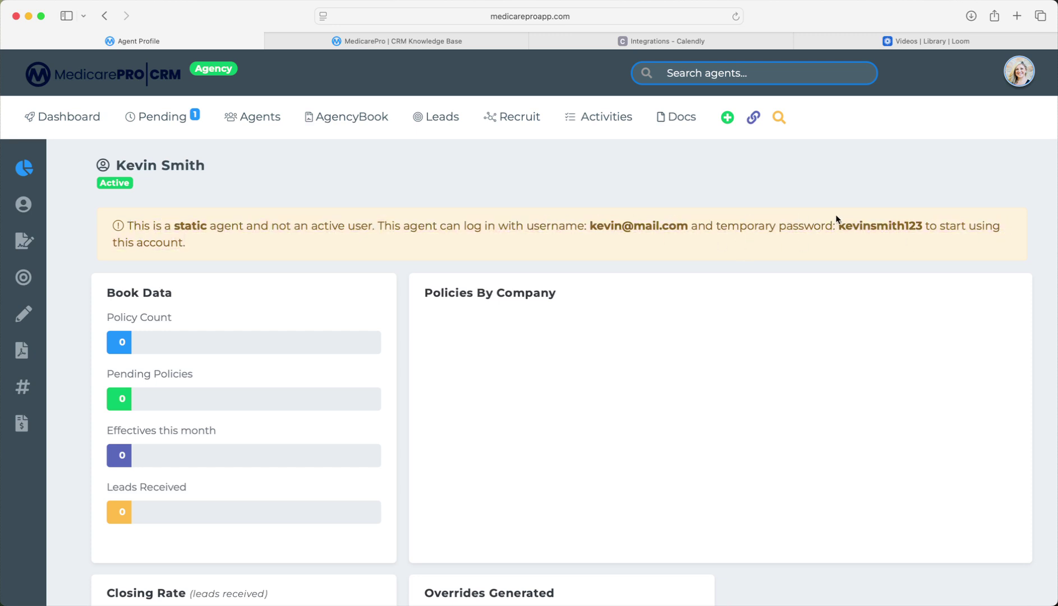
{"action": "left_click_drag", "start_coordinate": [838, 226], "coordinate": [926, 227]}
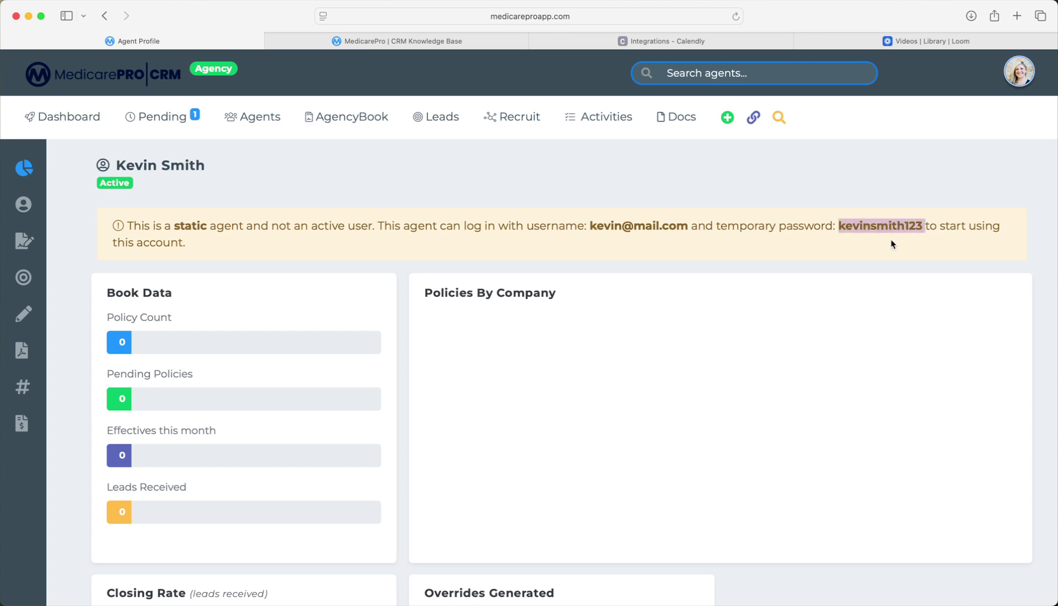
{"action": "left_click", "coordinate": [261, 119]}
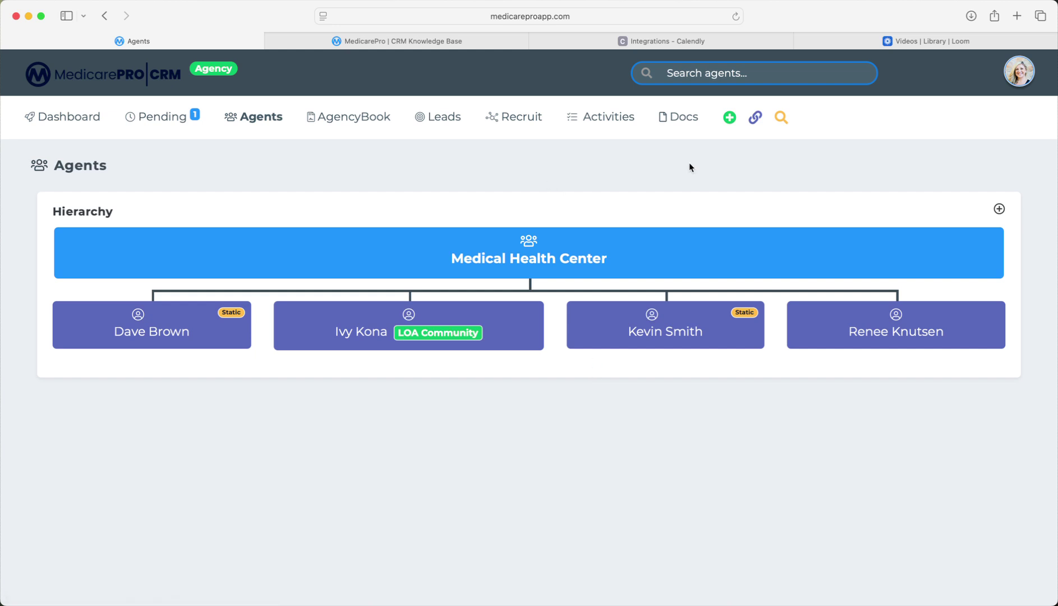
Review the Agent, LOA Agent, LOA Community Agent, Agency and Staff Member invite types, then close them.
{"action": "left_click", "coordinate": [729, 118]}
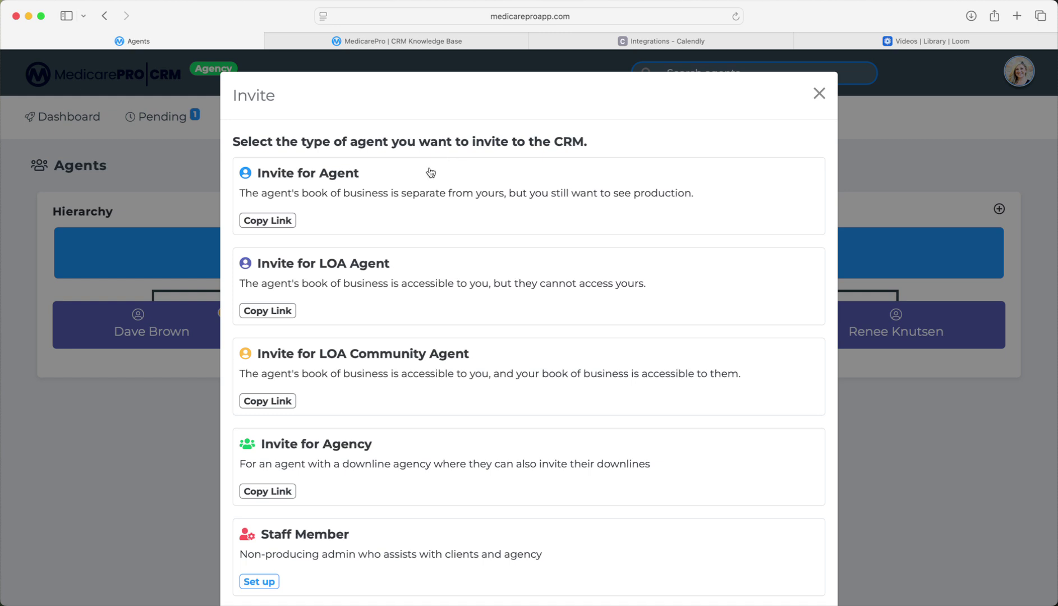
{"action": "scroll", "coordinate": [296, 189], "scroll_direction": "down", "scroll_amount": 1}
{"action": "scroll", "coordinate": [298, 192], "scroll_direction": "down", "scroll_amount": 1}
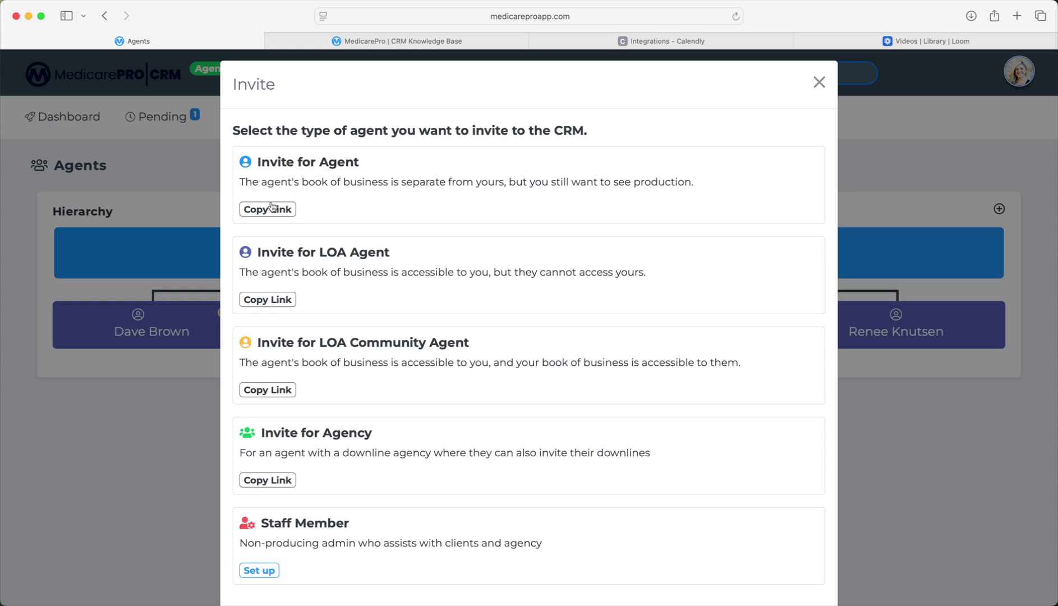
{"action": "scroll", "coordinate": [271, 206], "scroll_direction": "down", "scroll_amount": 2}
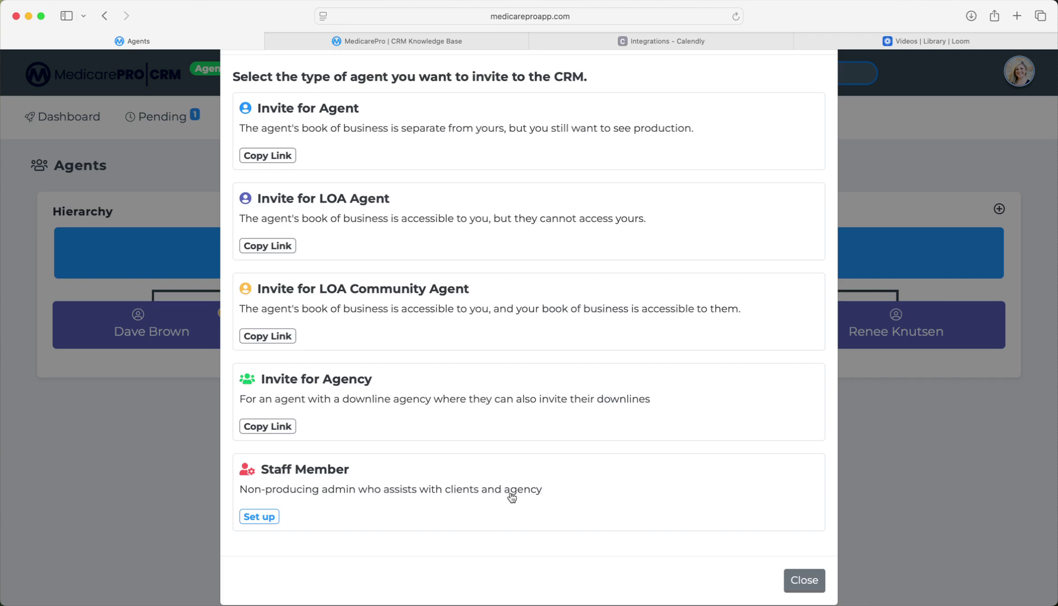
{"action": "left_click", "coordinate": [801, 581]}
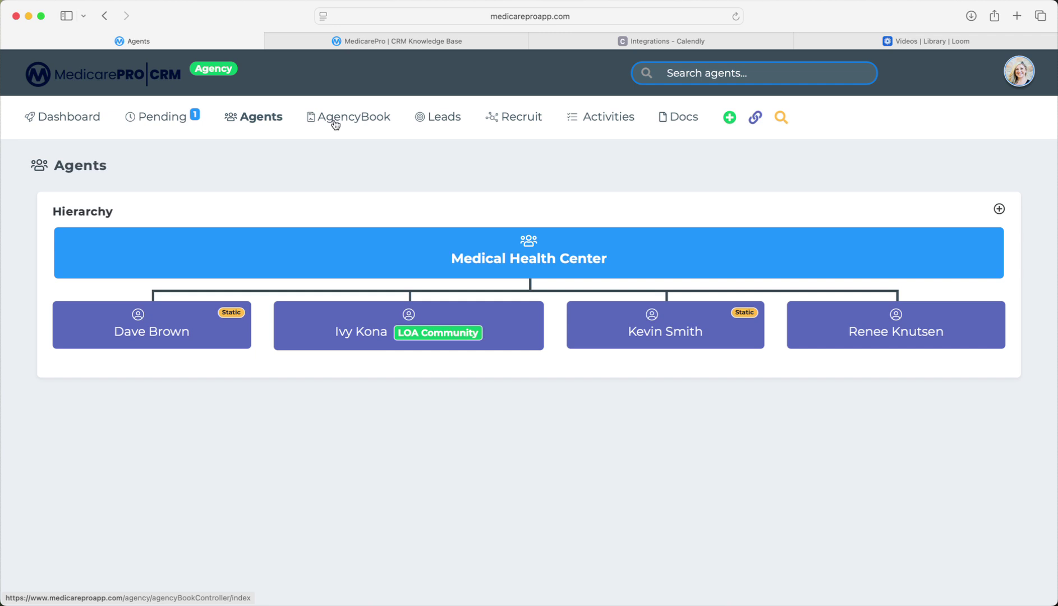
Filter the AgencyBook Sales report by Agency, check its date fields, then switch to Contracts.
{"action": "left_click", "coordinate": [363, 119]}
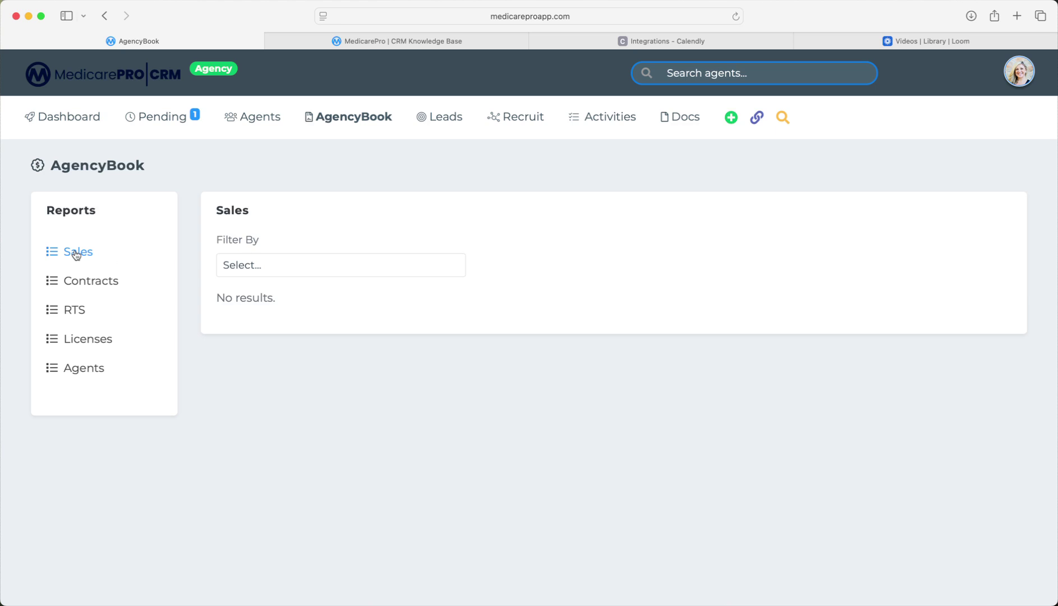
{"action": "left_click", "coordinate": [311, 273]}
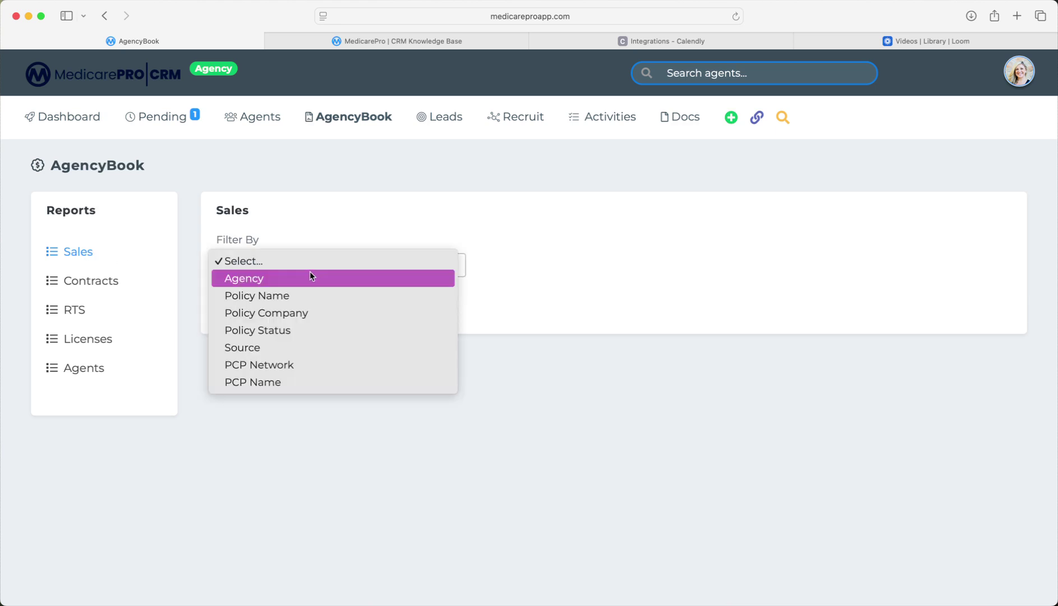
{"action": "left_click", "coordinate": [255, 280]}
{"action": "left_click", "coordinate": [616, 297]}
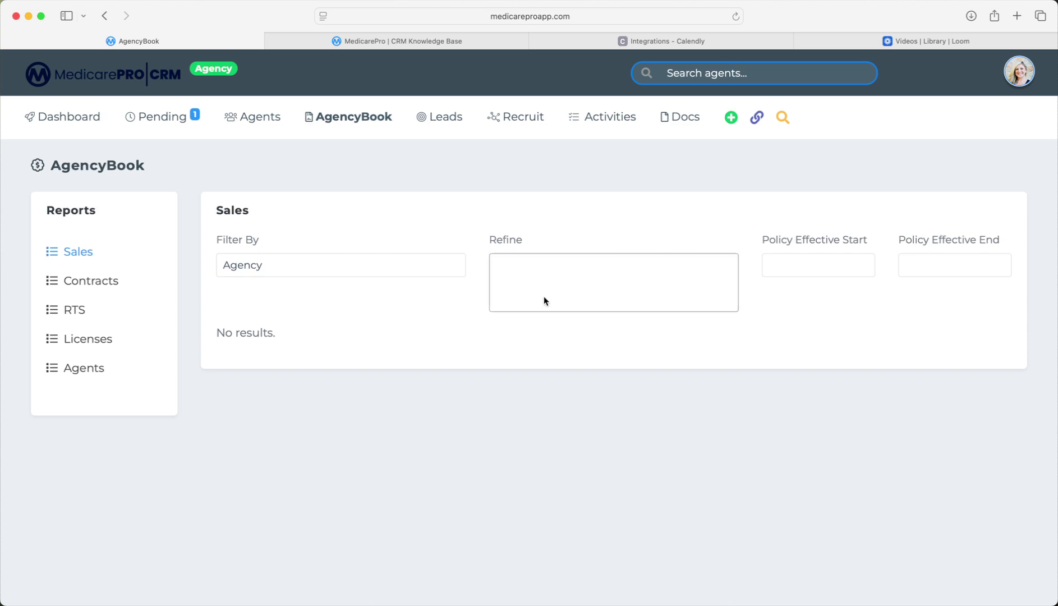
{"action": "left_click", "coordinate": [811, 262]}
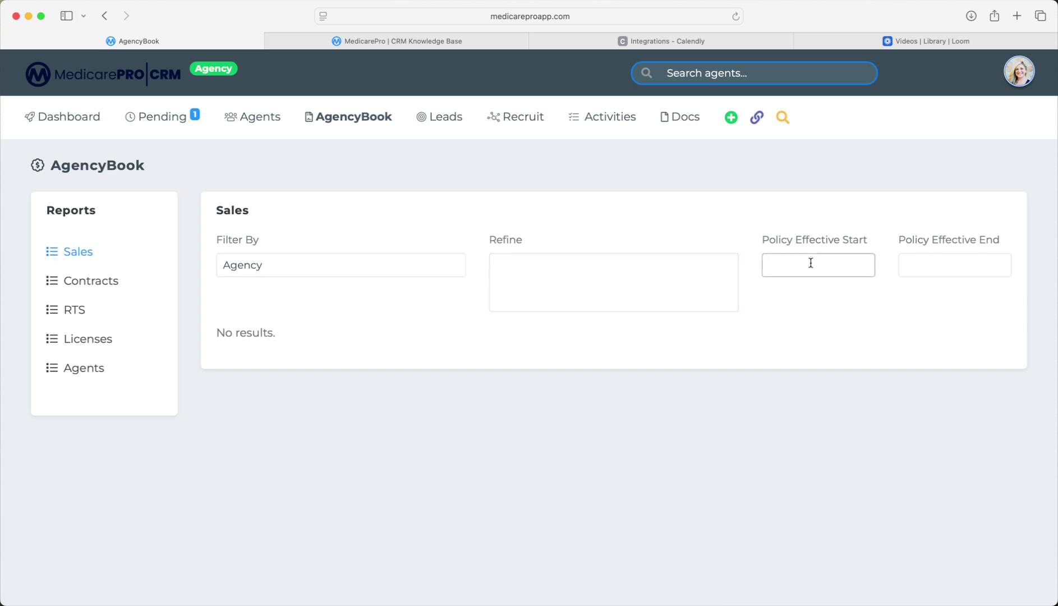
{"action": "left_click", "coordinate": [936, 265]}
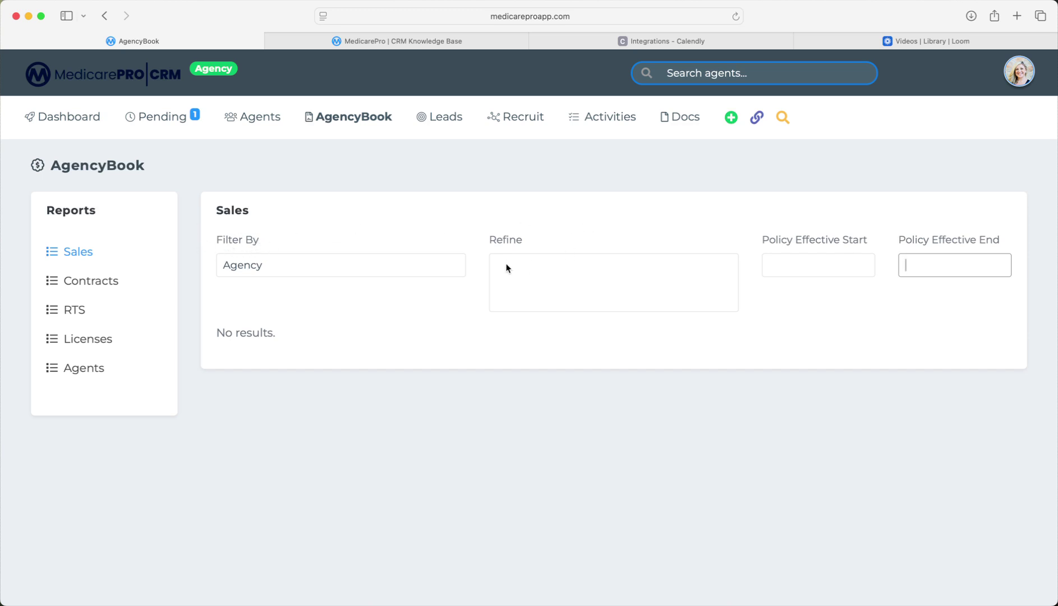
{"action": "left_click", "coordinate": [104, 281]}
{"action": "left_click", "coordinate": [307, 266]}
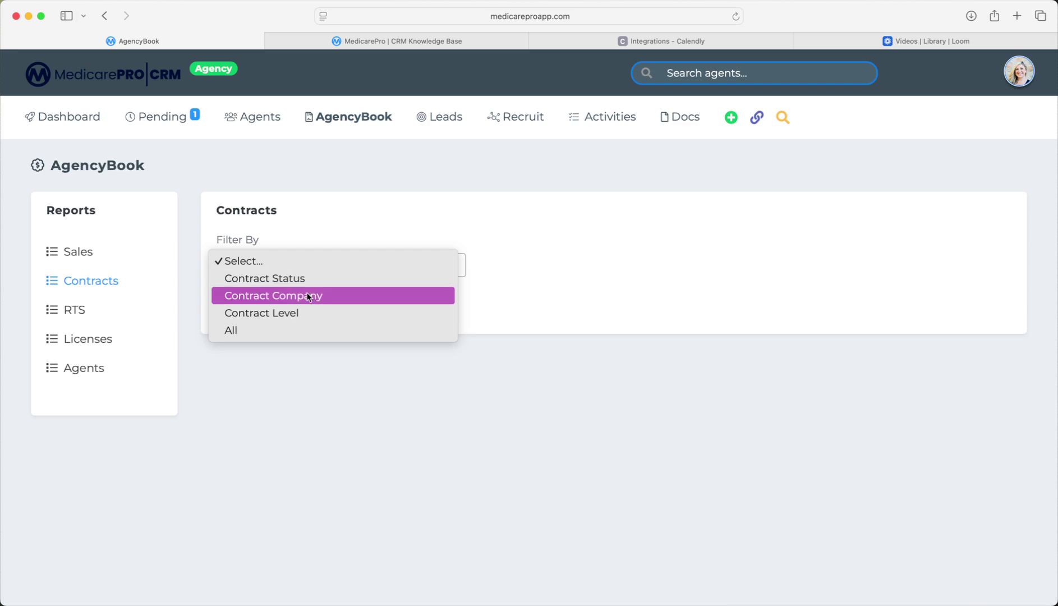
Filter Contracts by Contract Status, refining to Appointed then undefined, and run the report.
{"action": "left_click", "coordinate": [275, 278]}
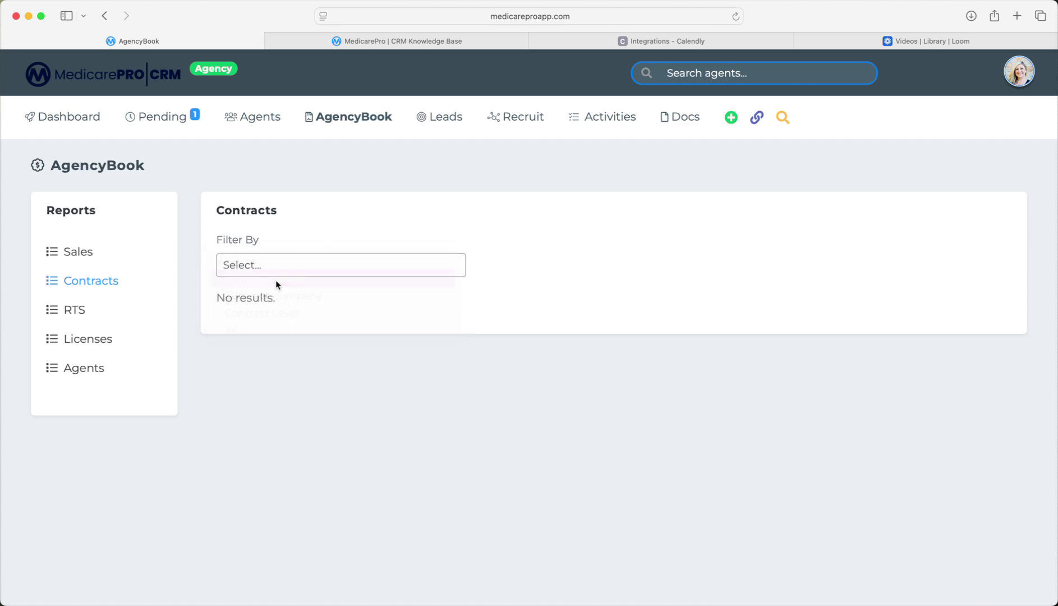
{"action": "left_click", "coordinate": [522, 263]}
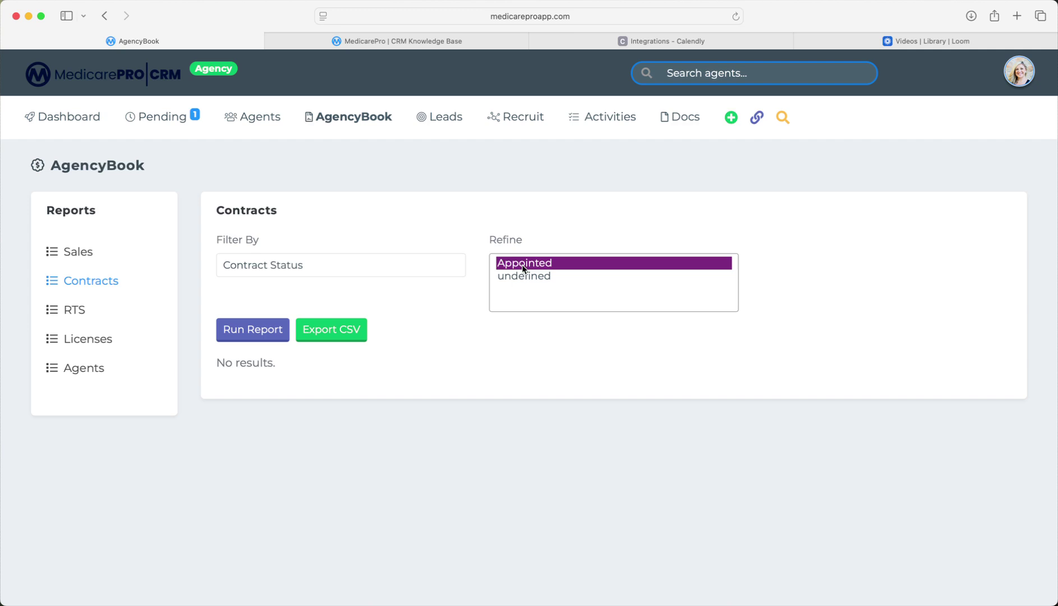
{"action": "left_click", "coordinate": [529, 279]}
{"action": "left_click", "coordinate": [254, 336]}
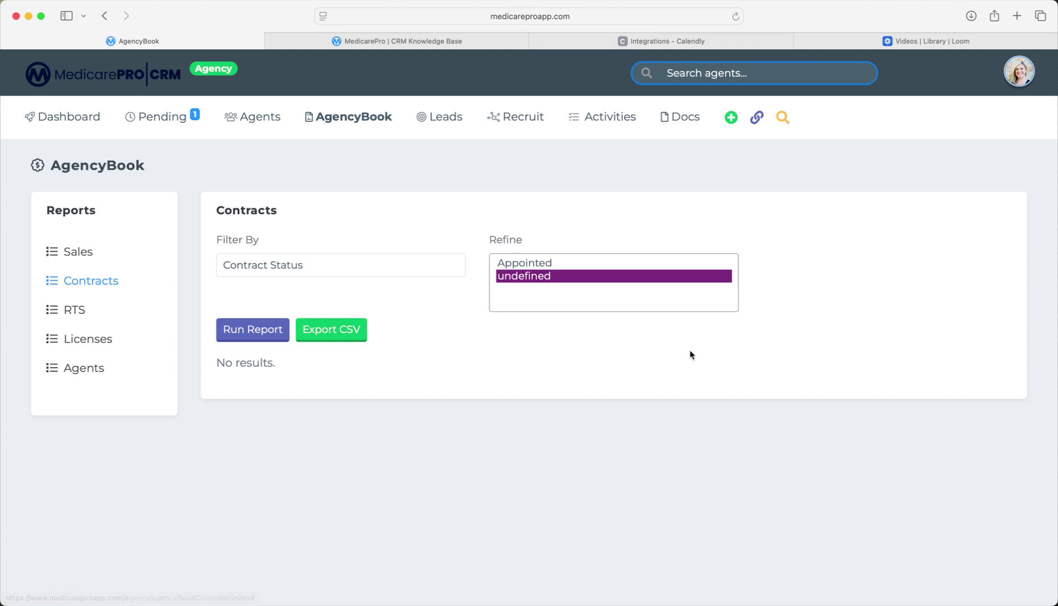
Change the Contracts filter to Contract Level, choosing D then NA, and move to RTS.
{"action": "left_click", "coordinate": [292, 269]}
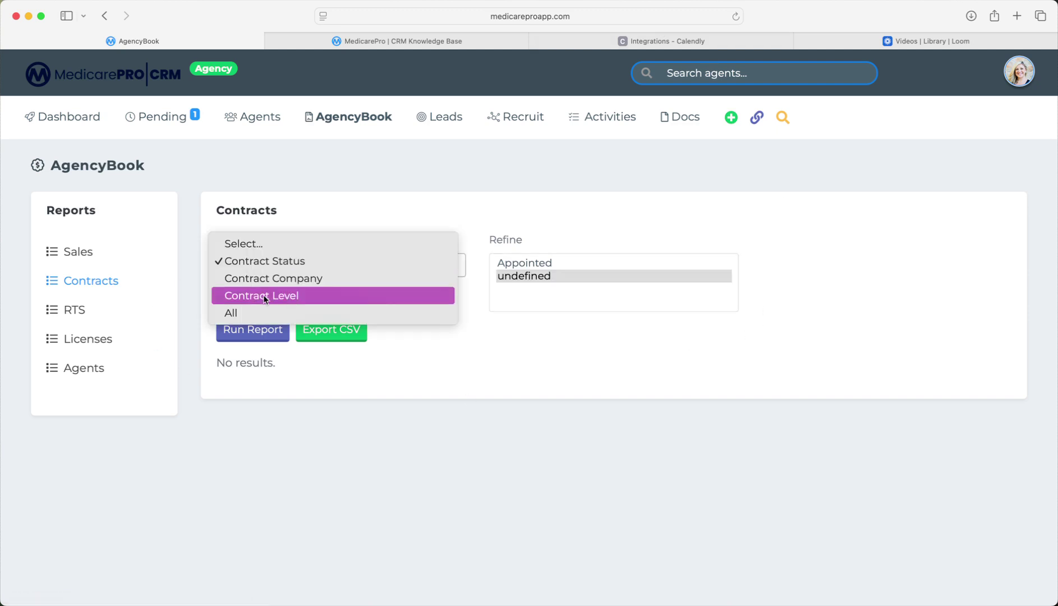
{"action": "left_click", "coordinate": [286, 296]}
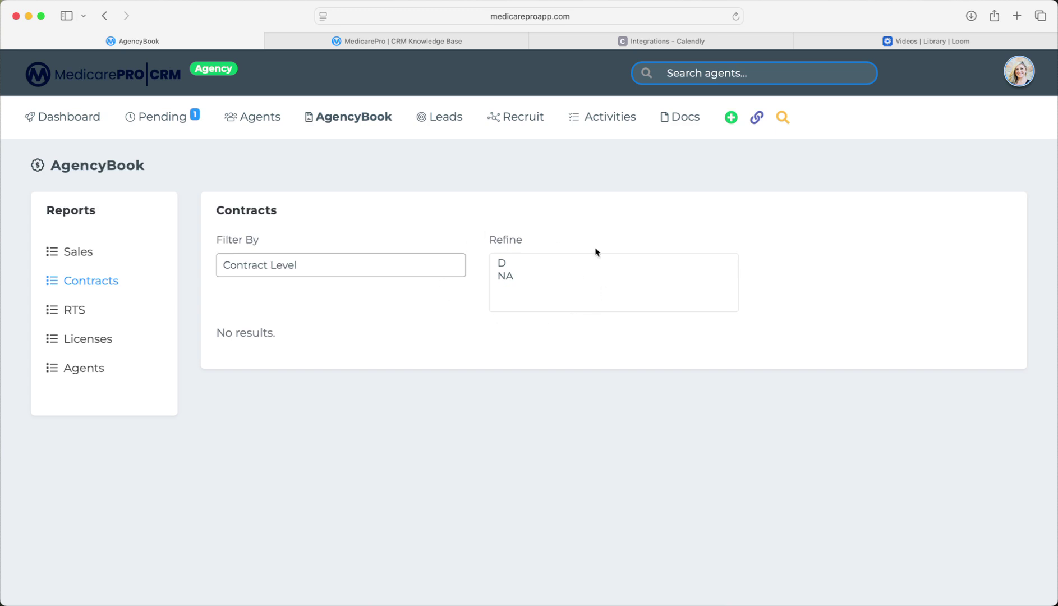
{"action": "left_click", "coordinate": [503, 266]}
{"action": "left_click", "coordinate": [505, 276]}
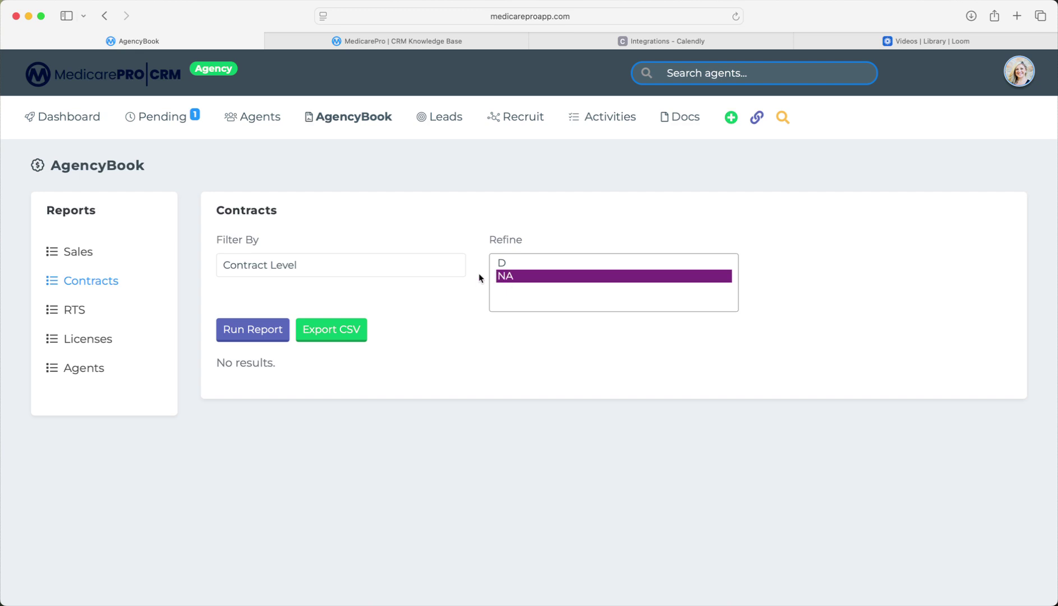
{"action": "left_click", "coordinate": [73, 310]}
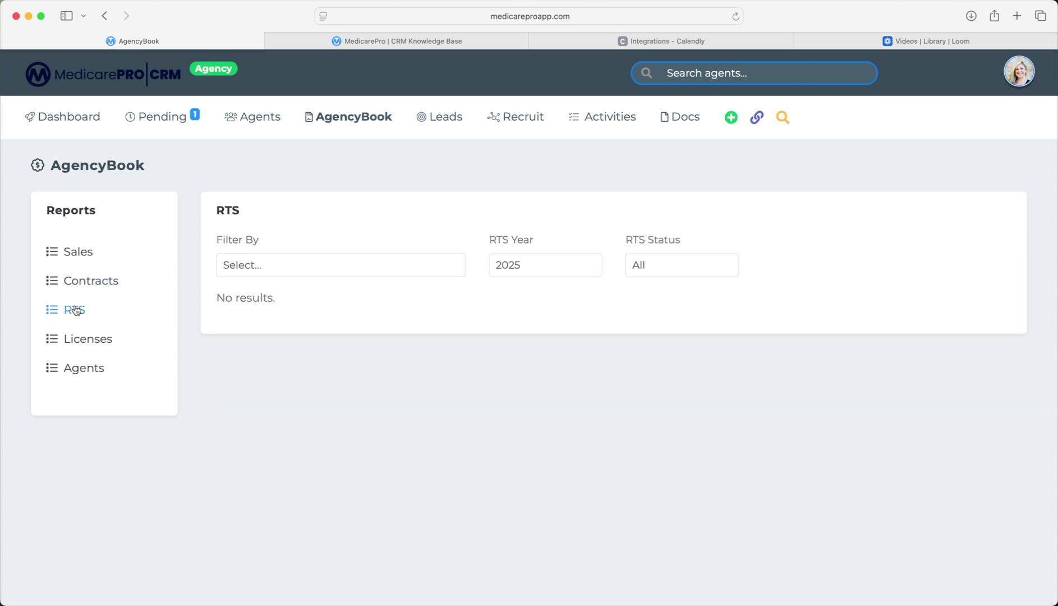
{"action": "left_click", "coordinate": [283, 272]}
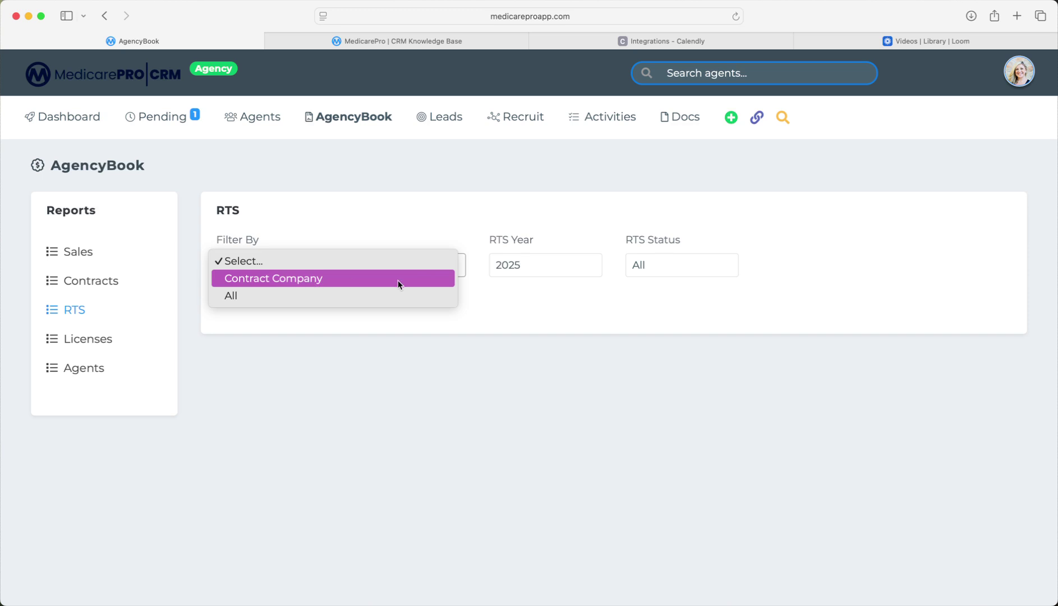
{"action": "left_click", "coordinate": [529, 296]}
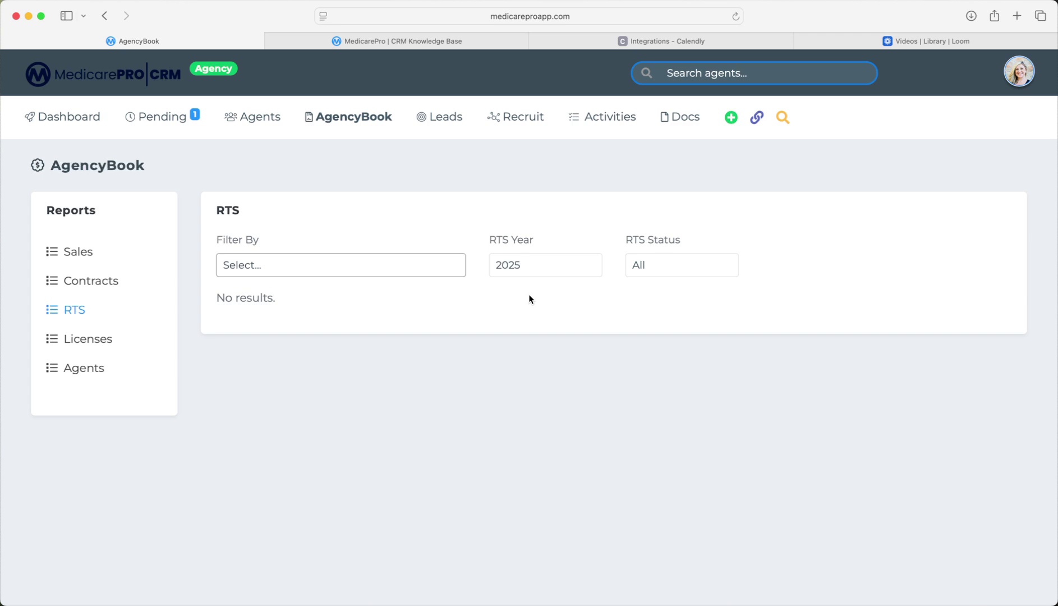
Open the Licenses report filtered by License State and check its refine choices.
{"action": "left_click", "coordinate": [76, 338]}
{"action": "left_click", "coordinate": [333, 263]}
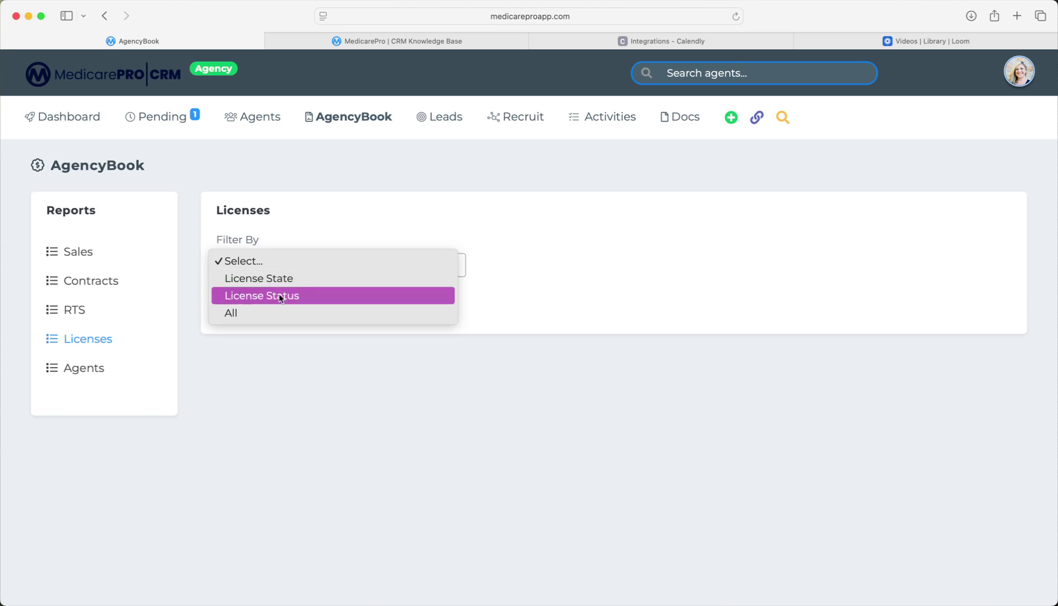
{"action": "left_click", "coordinate": [264, 280]}
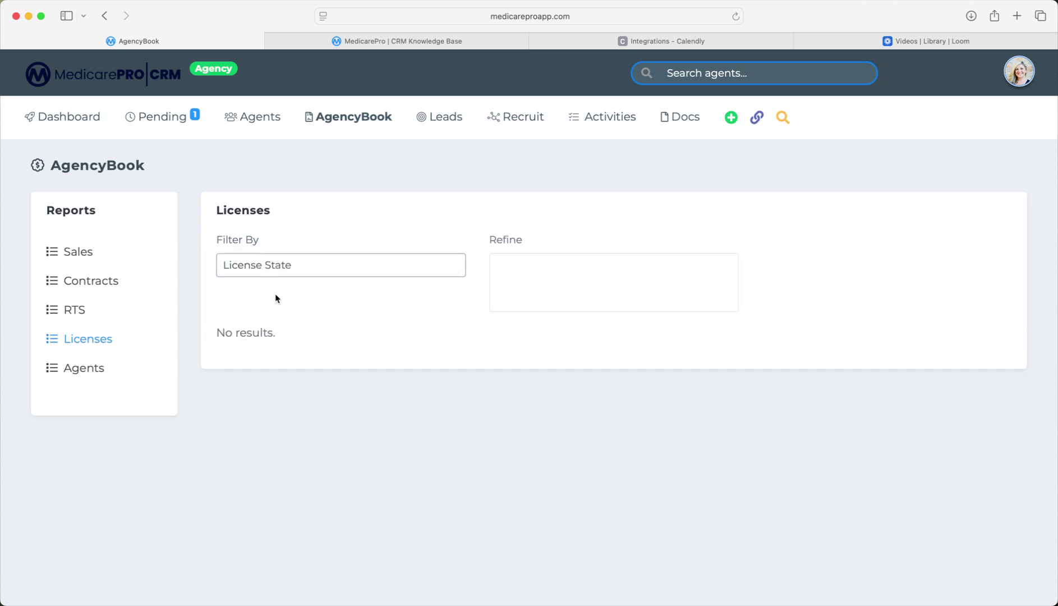
{"action": "left_click", "coordinate": [567, 277]}
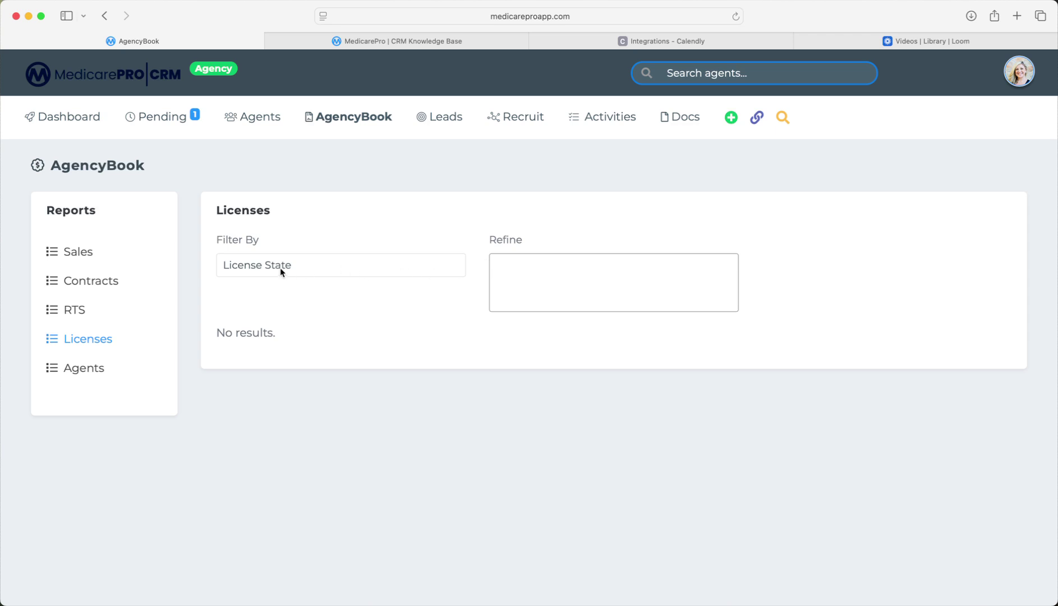
Reset the Licenses filter and settle on License Status, then move to the Agents report.
{"action": "left_click", "coordinate": [261, 271]}
{"action": "left_click", "coordinate": [238, 246]}
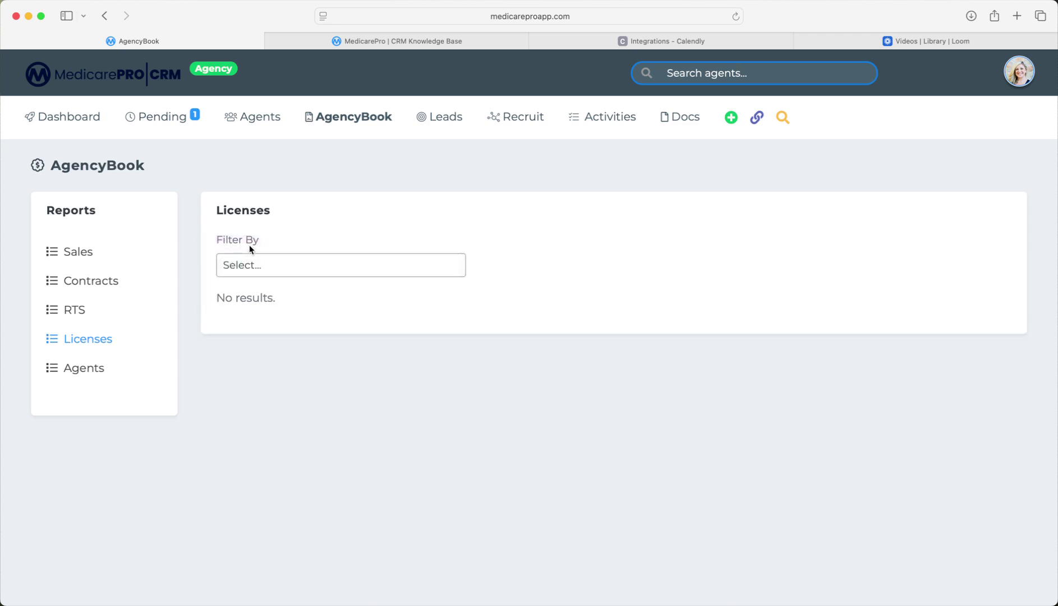
{"action": "left_click", "coordinate": [251, 268]}
{"action": "left_click", "coordinate": [276, 281]}
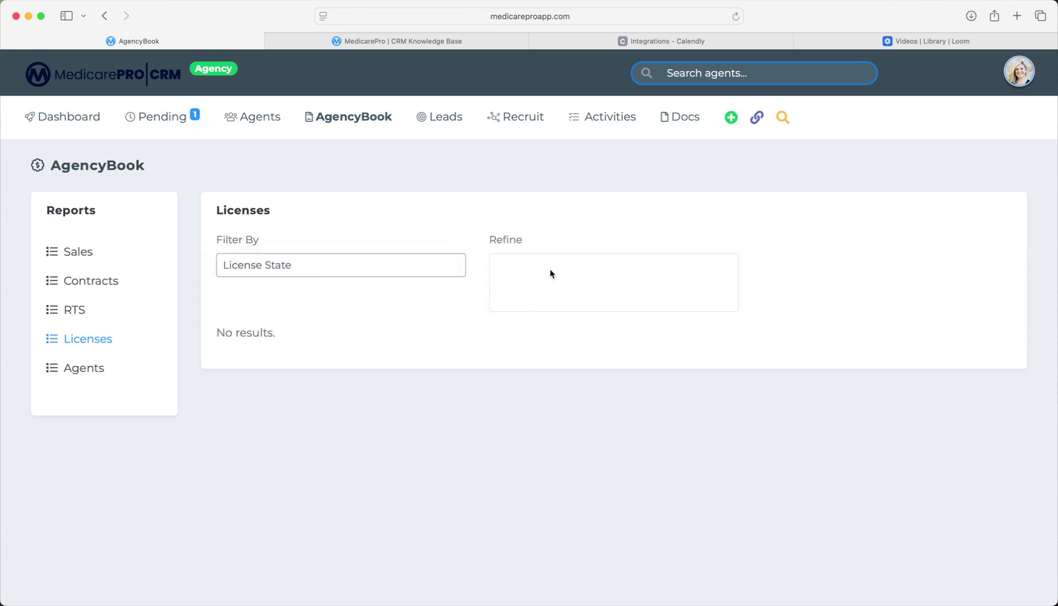
{"action": "left_click", "coordinate": [293, 265]}
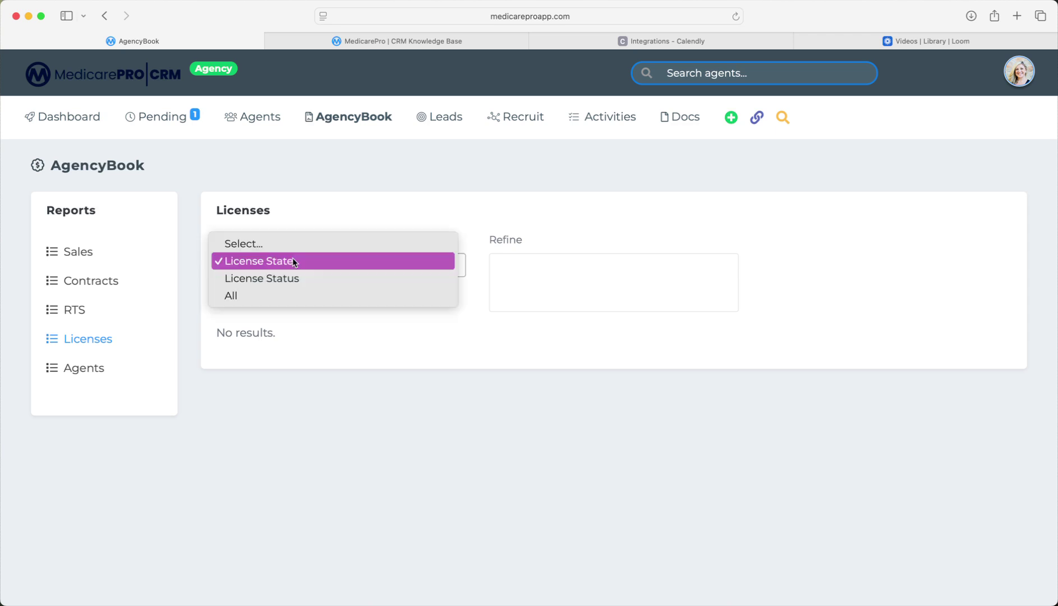
{"action": "left_click", "coordinate": [278, 281]}
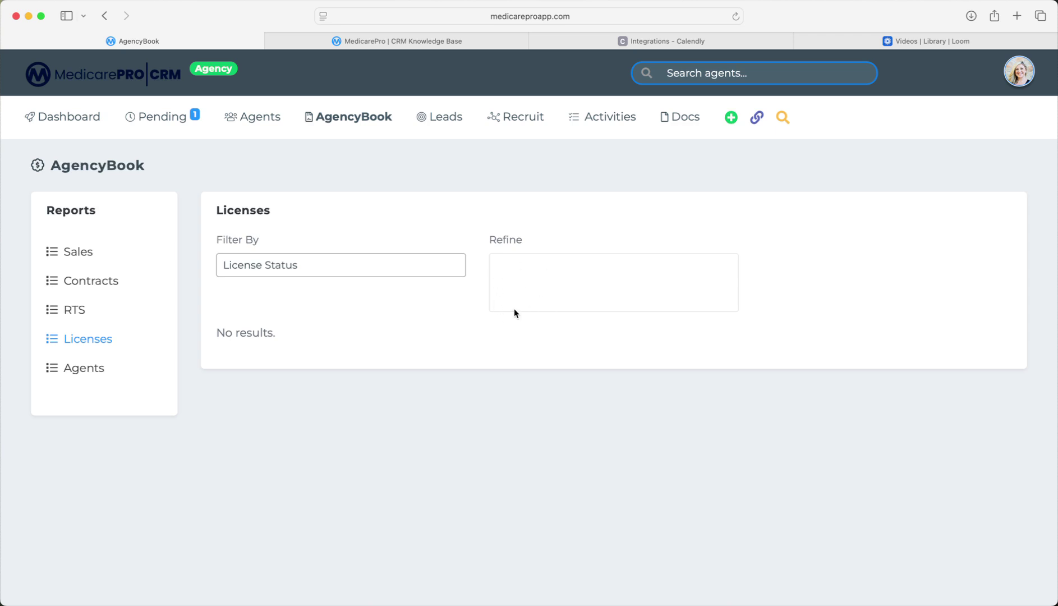
{"action": "left_click", "coordinate": [77, 375]}
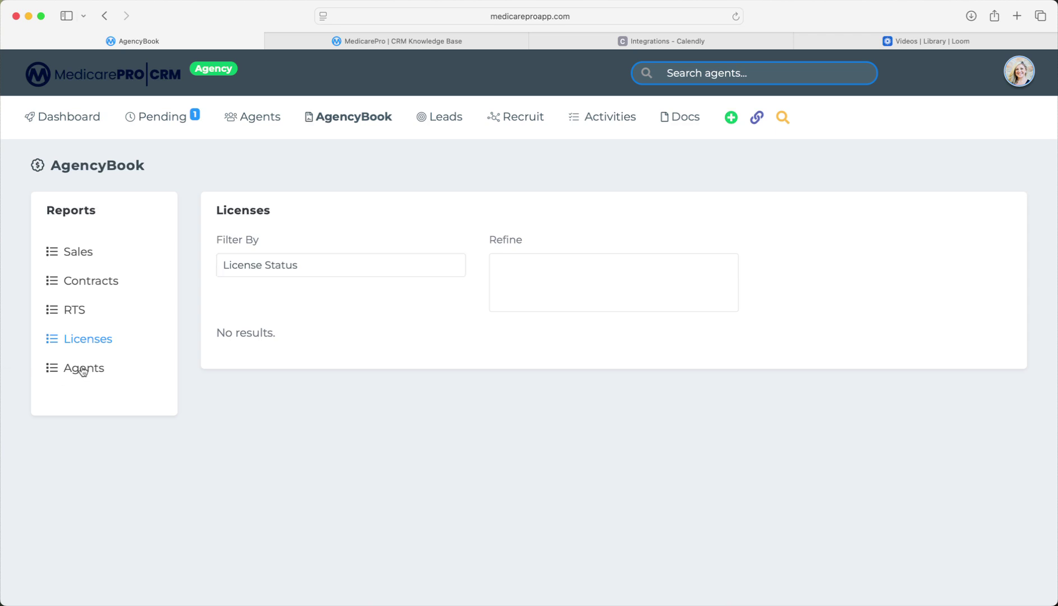
Run the Agents report filtered by Agent State AZ.
{"action": "left_click", "coordinate": [339, 266]}
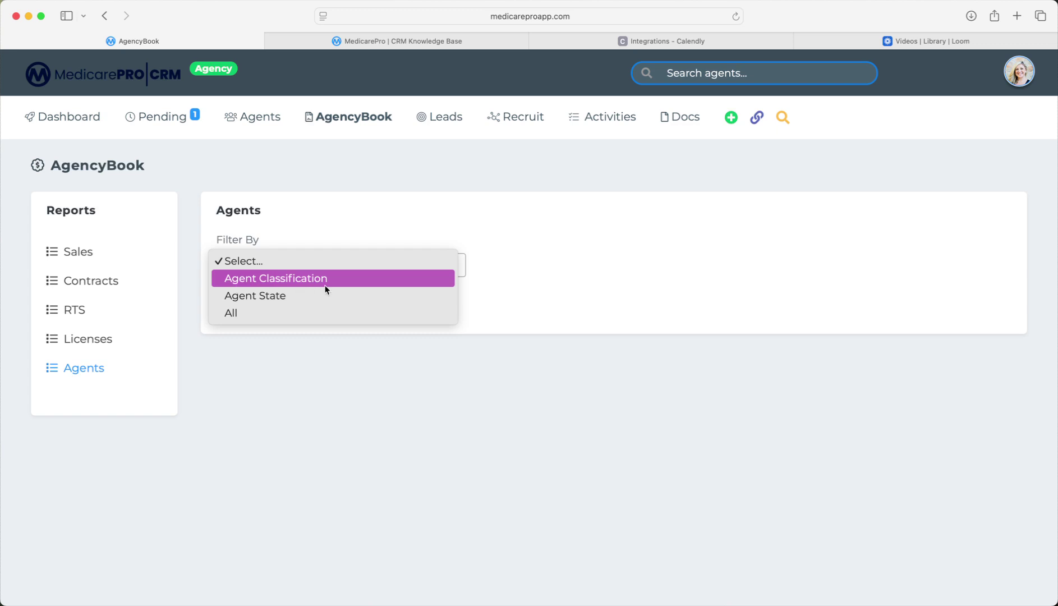
{"action": "left_click", "coordinate": [250, 299]}
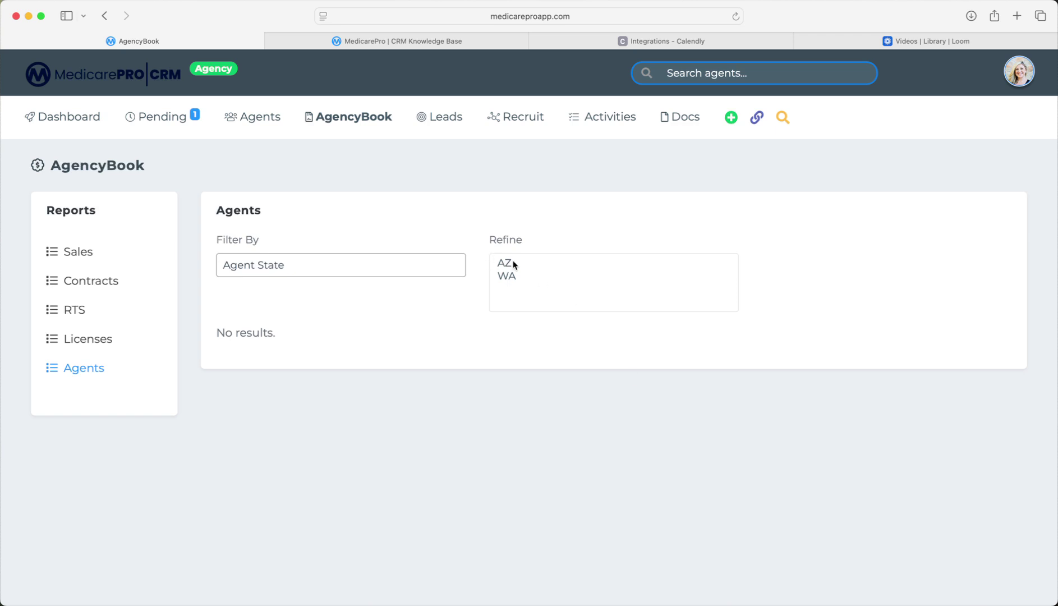
{"action": "left_click", "coordinate": [515, 264]}
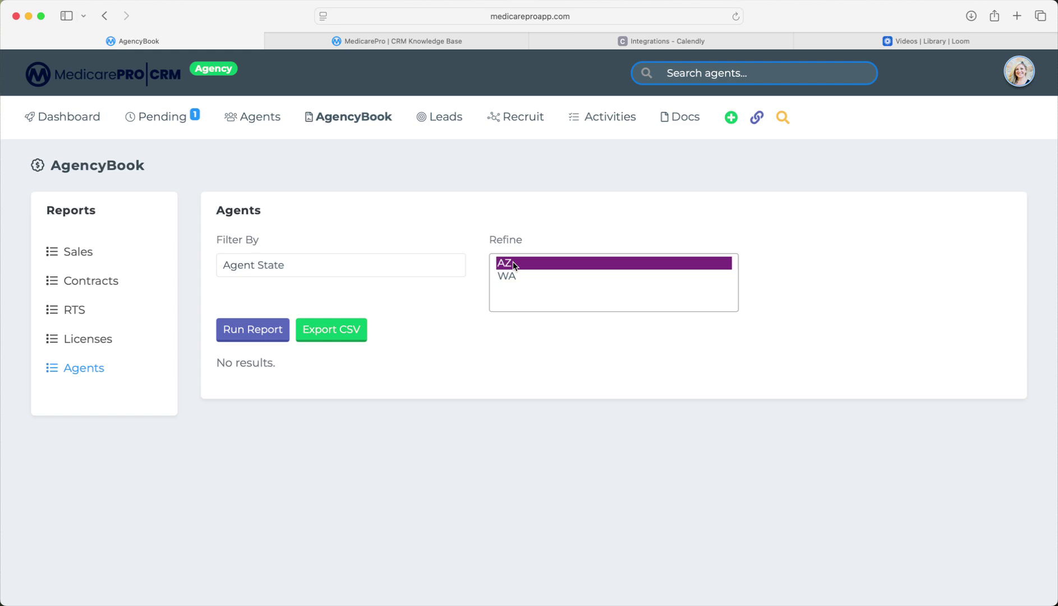
{"action": "left_click", "coordinate": [514, 277]}
{"action": "left_click", "coordinate": [514, 264]}
{"action": "left_click", "coordinate": [254, 326]}
{"action": "scroll", "coordinate": [484, 354], "scroll_direction": "down", "scroll_amount": 2}
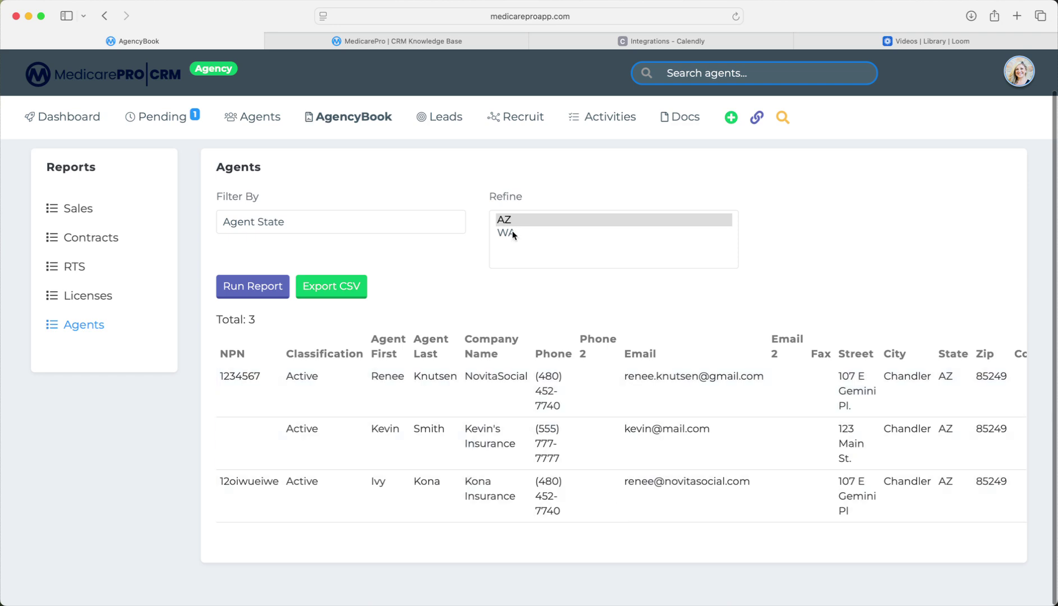
Rerun the Agents report by Agent Classification Active, listing 4 agents.
{"action": "left_click", "coordinate": [252, 224]}
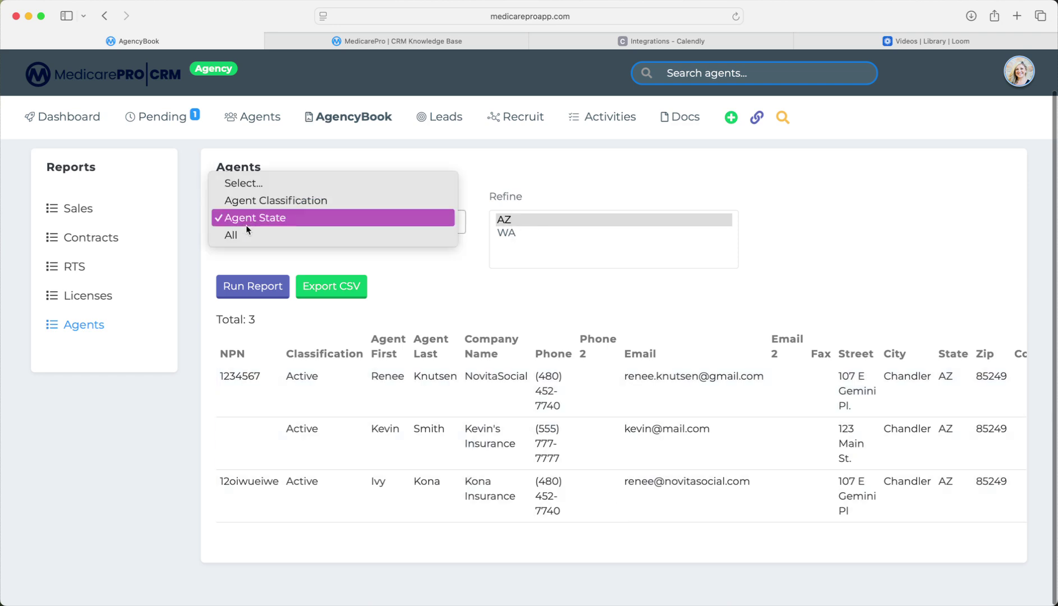
{"action": "left_click", "coordinate": [281, 199]}
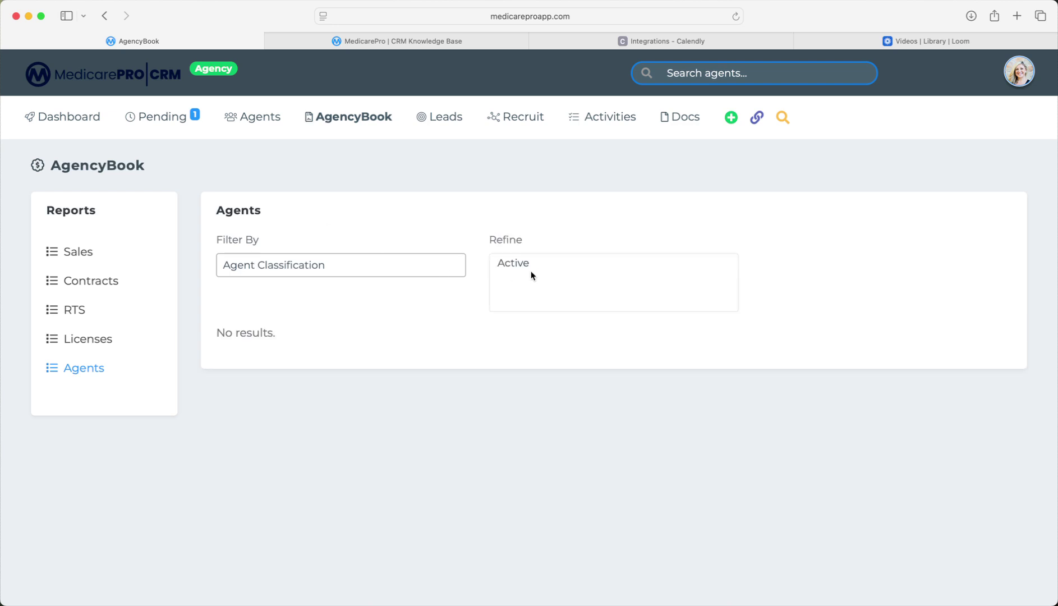
{"action": "left_click", "coordinate": [526, 262]}
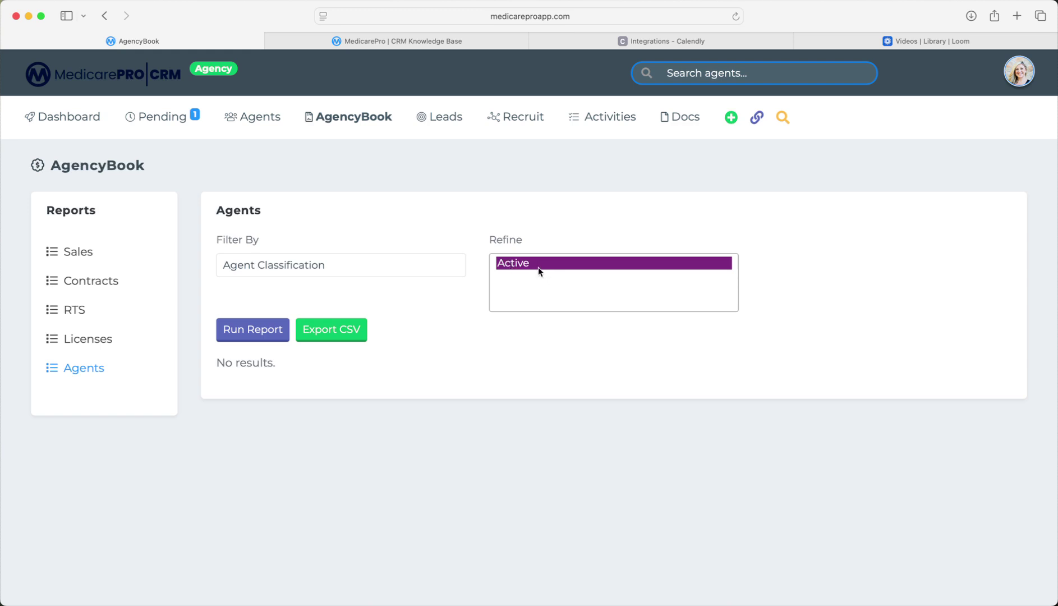
{"action": "left_click", "coordinate": [277, 332]}
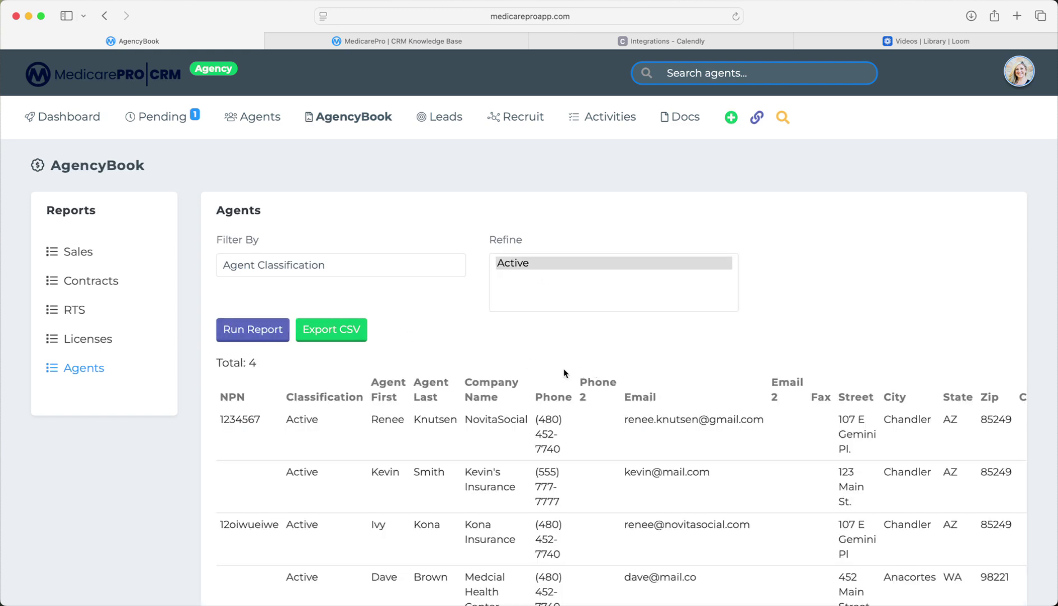
{"action": "scroll", "coordinate": [562, 369], "scroll_direction": "down", "scroll_amount": 3}
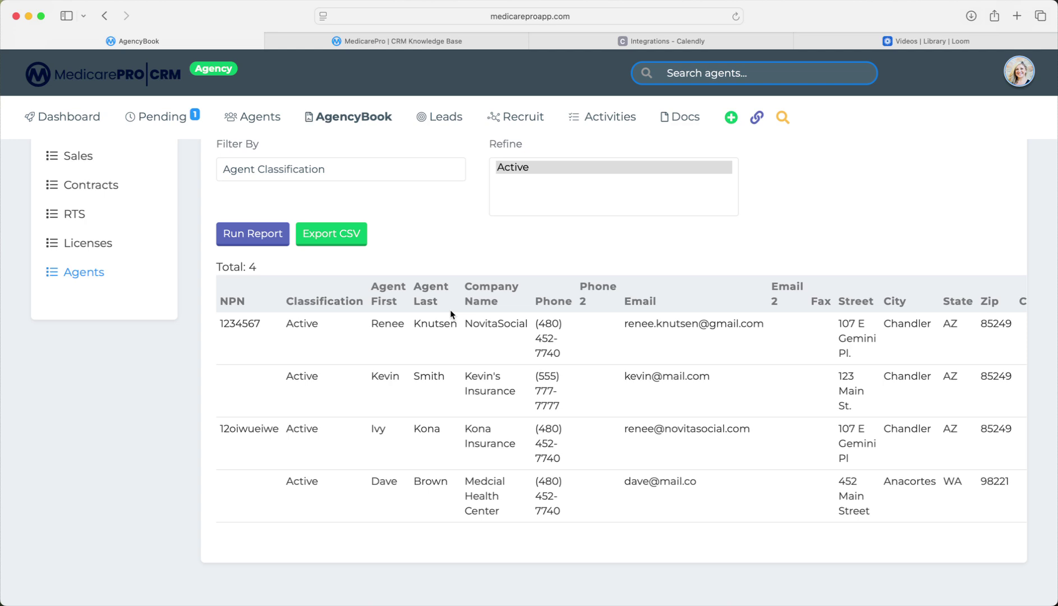
{"action": "scroll", "coordinate": [450, 310], "scroll_direction": "up", "scroll_amount": 3}
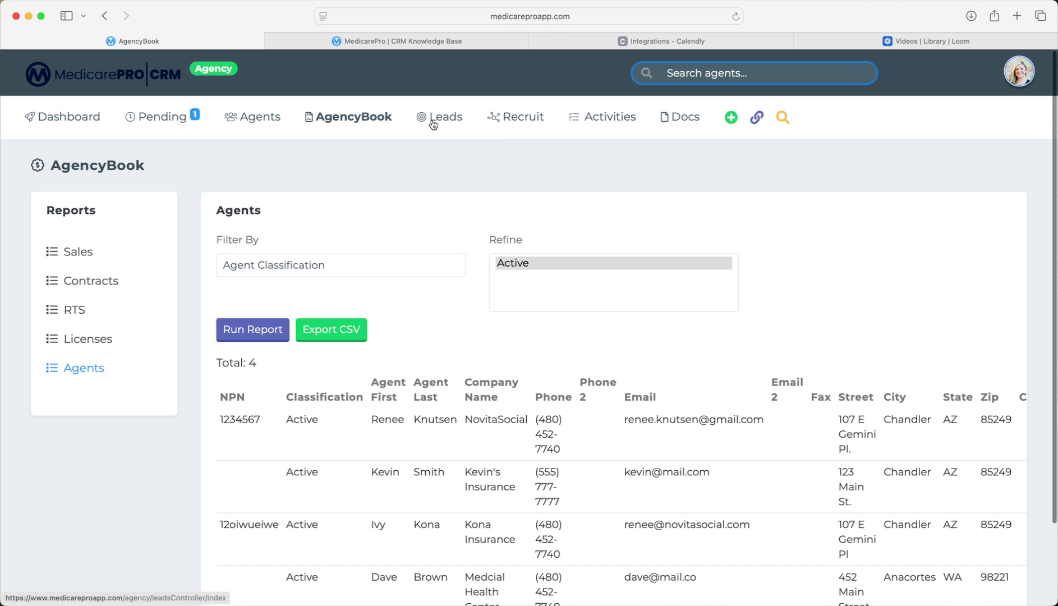
Go to the Leads list and expand the first open lead's details.
{"action": "left_click", "coordinate": [431, 119]}
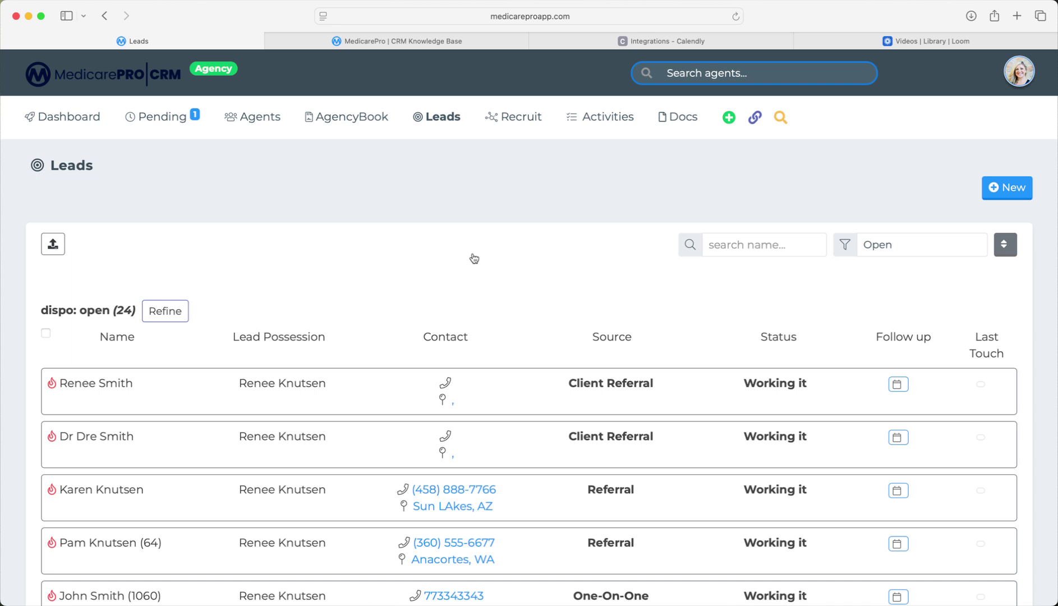
{"action": "scroll", "coordinate": [475, 258], "scroll_direction": "down", "scroll_amount": 3}
{"action": "left_click", "coordinate": [100, 313]}
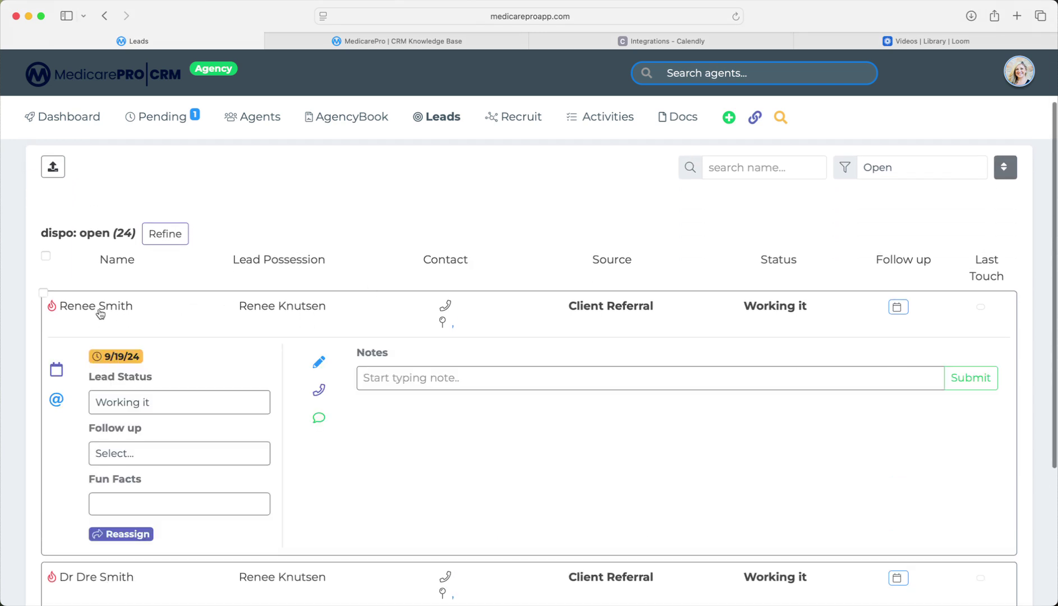
{"action": "scroll", "coordinate": [101, 309], "scroll_direction": "down", "scroll_amount": 2}
Reassign the first lead to a downline agent chosen in the Affiliate dropdown.
{"action": "mouse_move", "coordinate": [106, 303]}
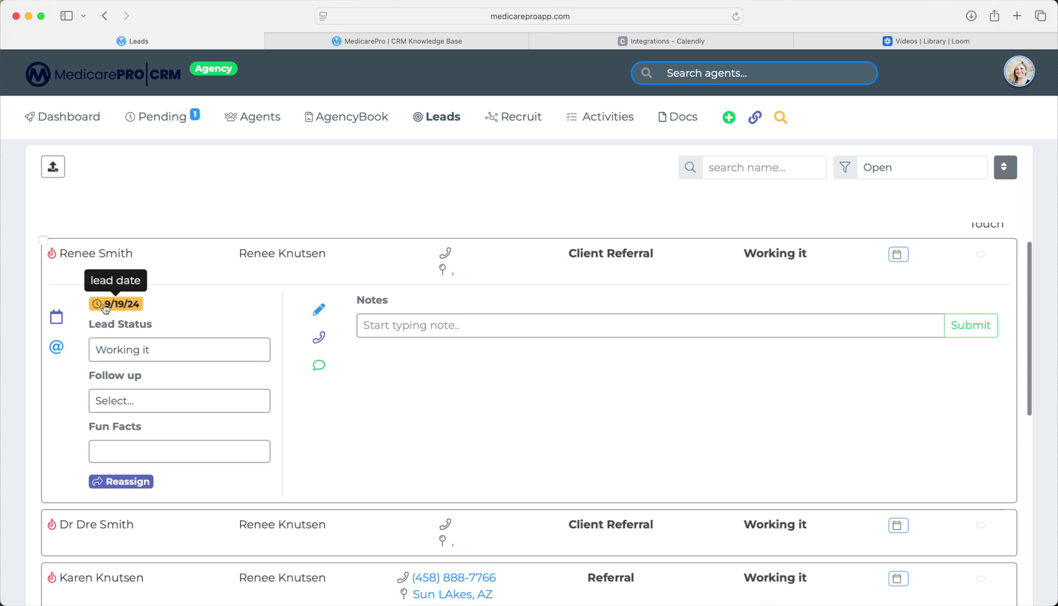
{"action": "scroll", "coordinate": [334, 428], "scroll_direction": "down", "scroll_amount": 1}
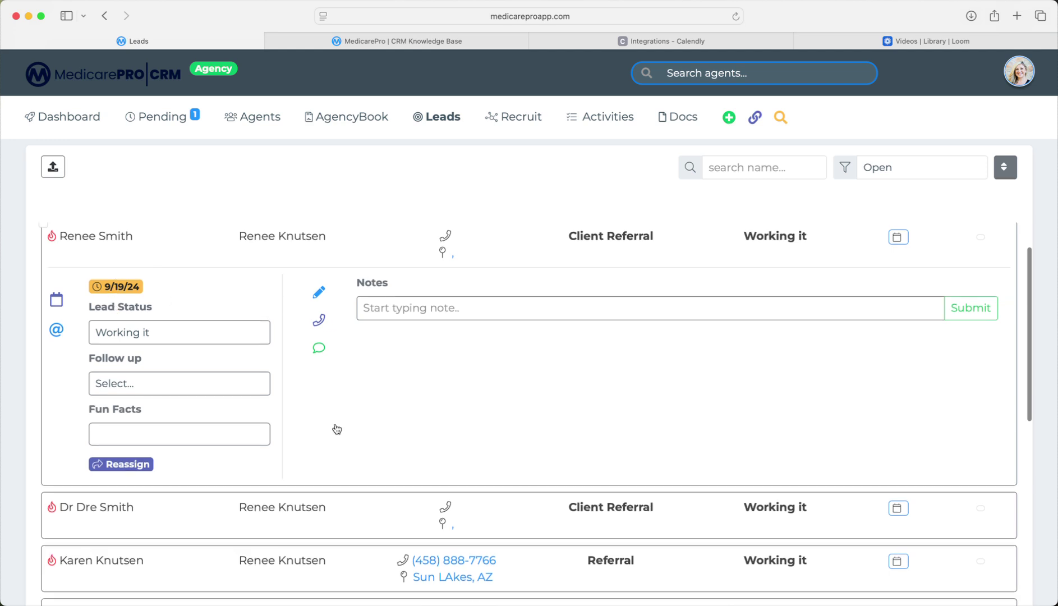
{"action": "left_click", "coordinate": [128, 469]}
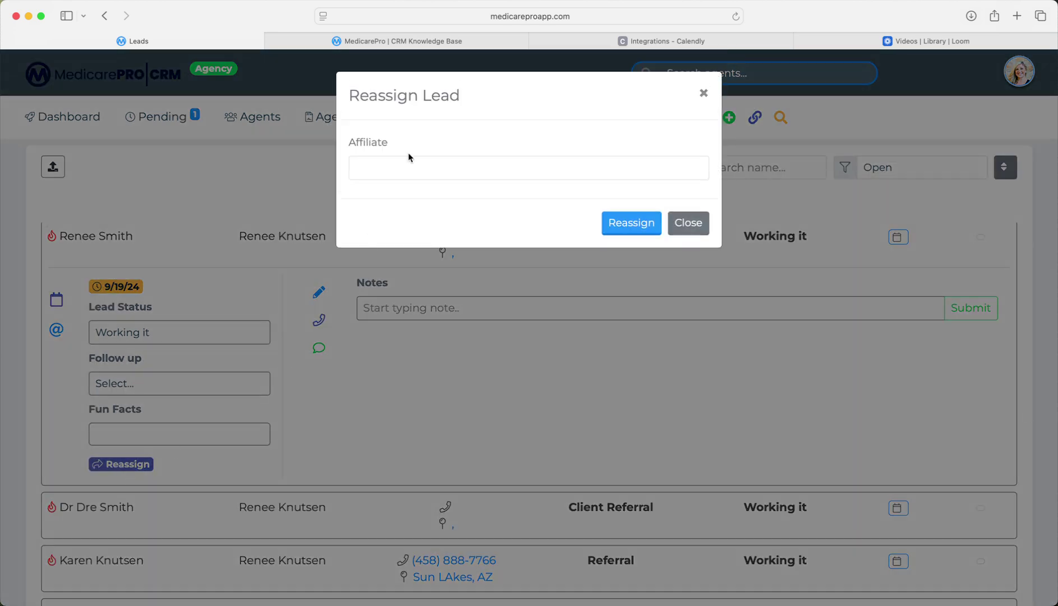
{"action": "left_click", "coordinate": [408, 176]}
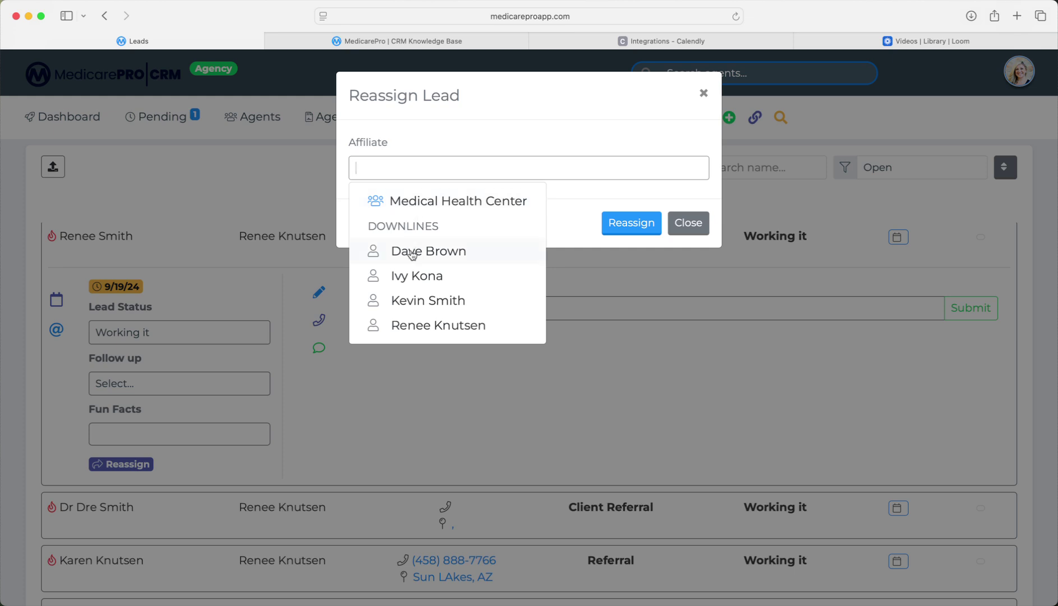
{"action": "left_click", "coordinate": [411, 277]}
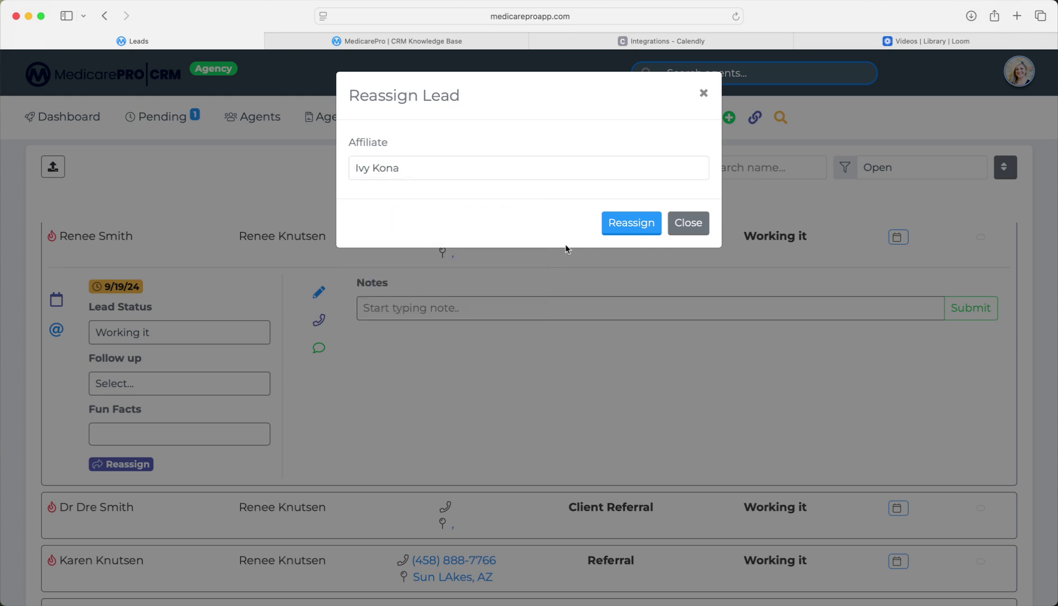
{"action": "left_click", "coordinate": [647, 223]}
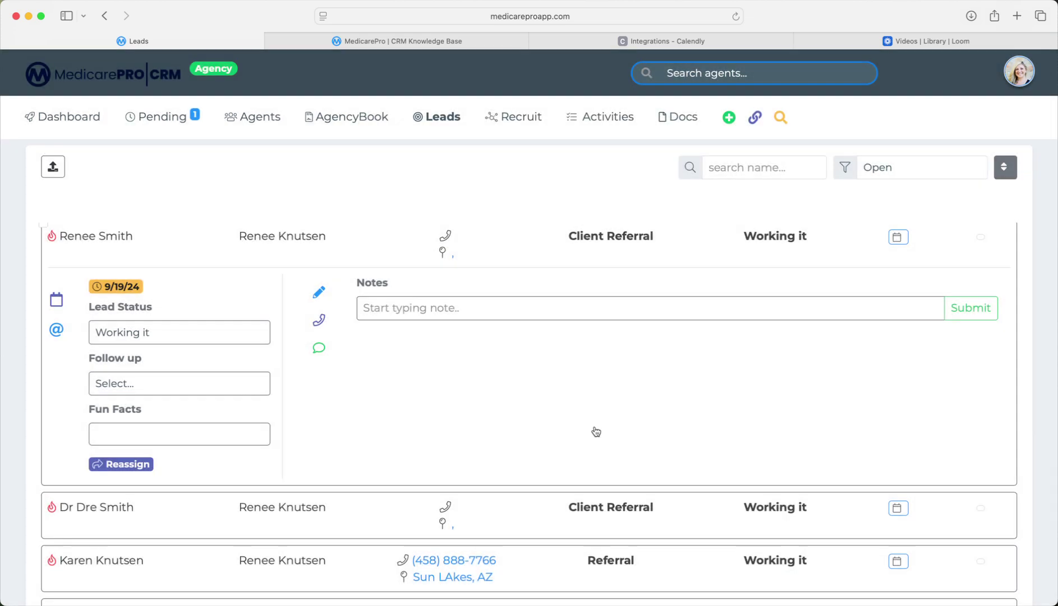
Highlight the 'Pending lead acceptance' note, then collapse the lead's details.
{"action": "scroll", "coordinate": [344, 465], "scroll_direction": "down", "scroll_amount": 1}
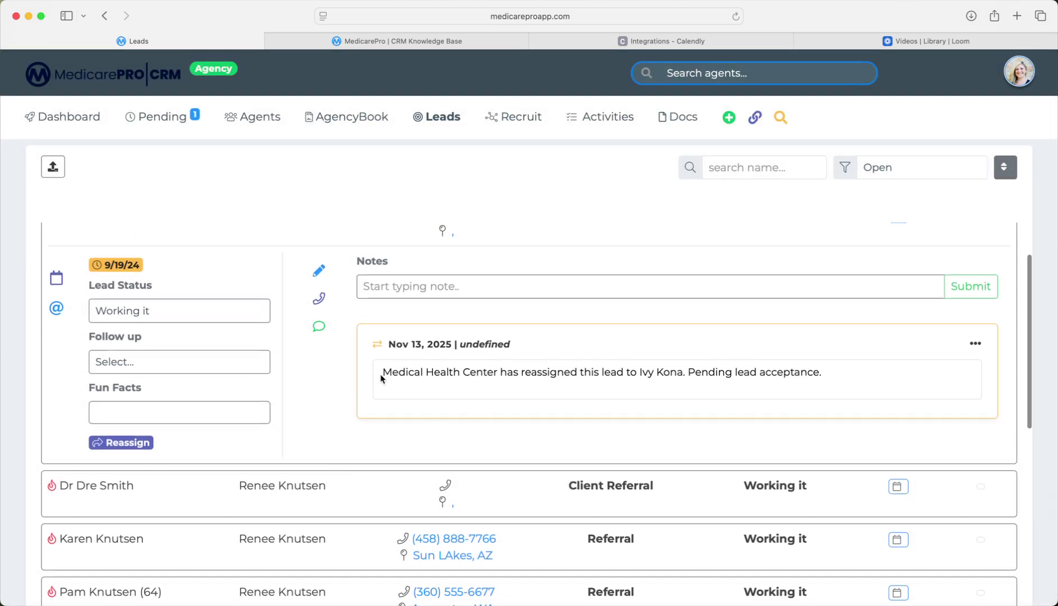
{"action": "left_click_drag", "start_coordinate": [453, 373], "coordinate": [816, 384]}
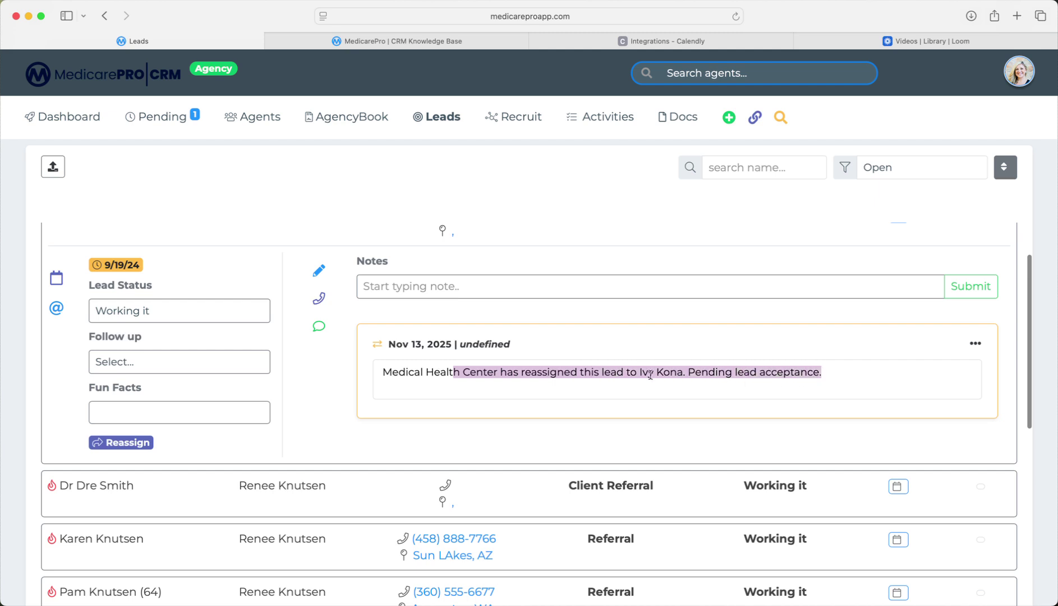
{"action": "left_click", "coordinate": [414, 375]}
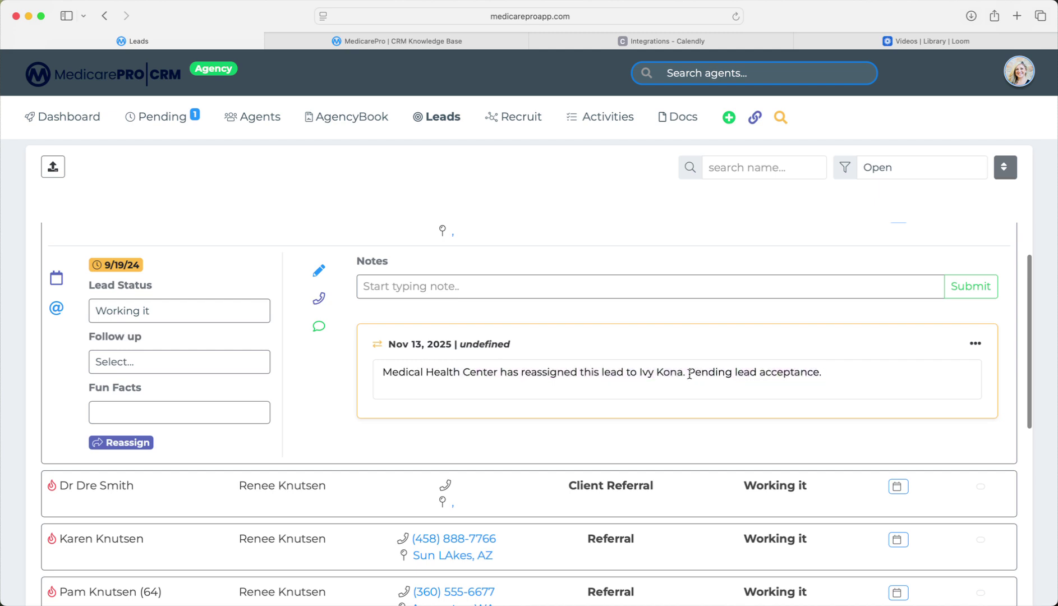
{"action": "left_click_drag", "start_coordinate": [689, 375], "coordinate": [821, 377]}
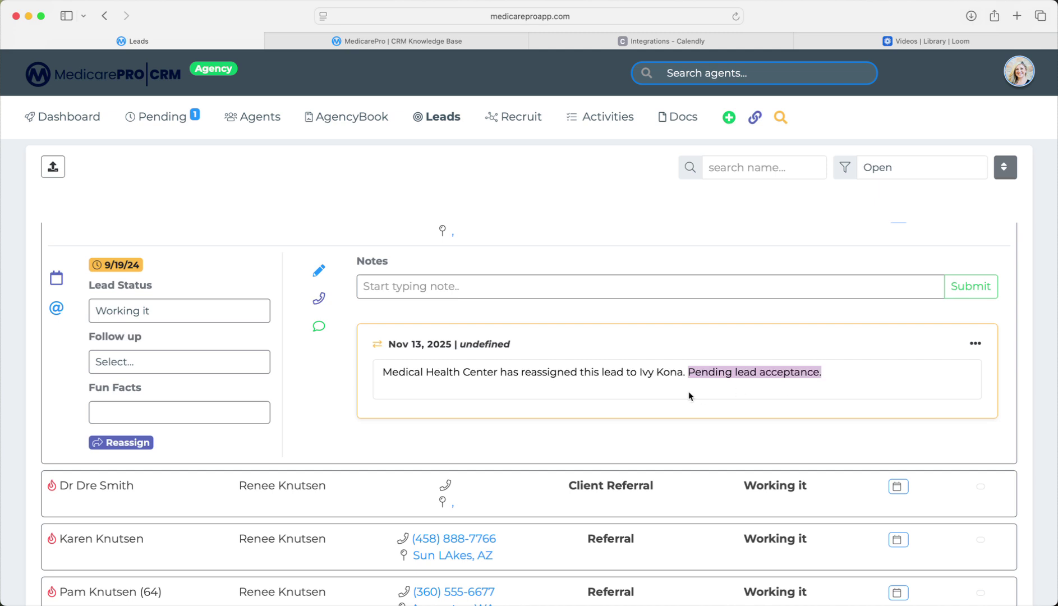
{"action": "scroll", "coordinate": [135, 273], "scroll_direction": "up", "scroll_amount": 1}
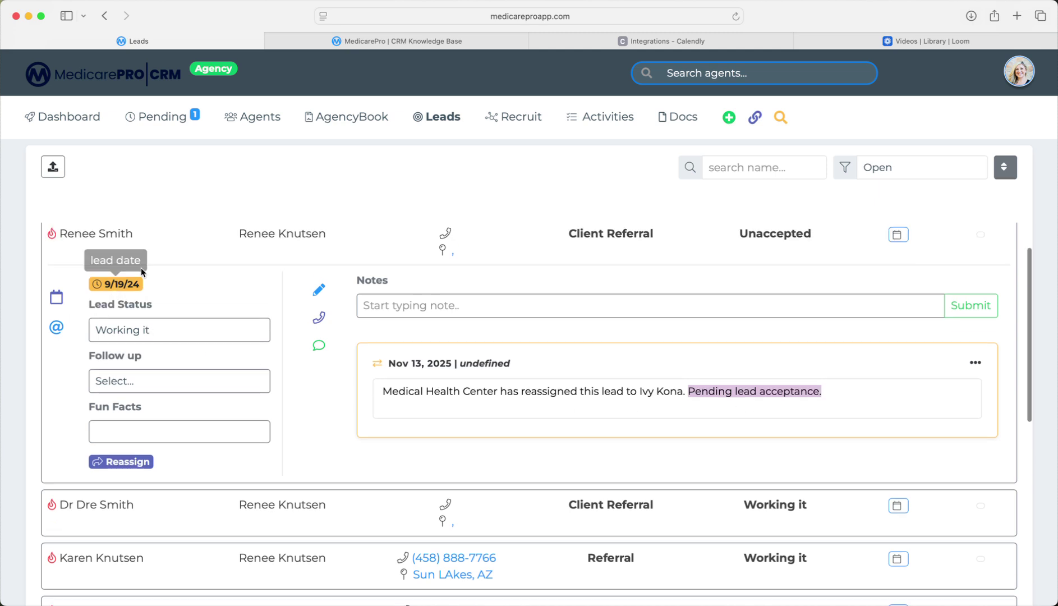
{"action": "left_click", "coordinate": [103, 253]}
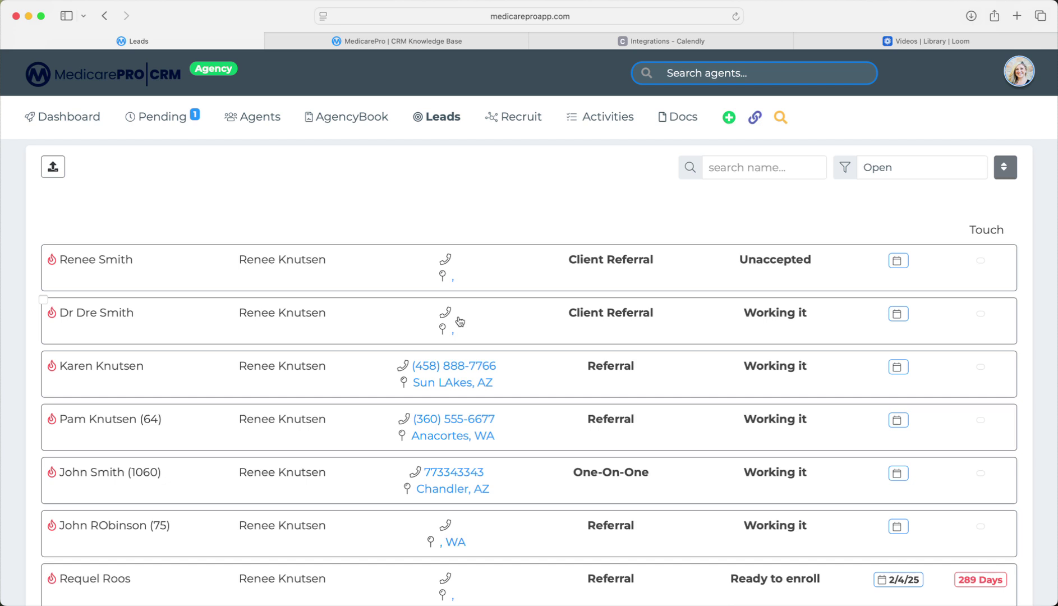
{"action": "scroll", "coordinate": [457, 319], "scroll_direction": "up", "scroll_amount": 2}
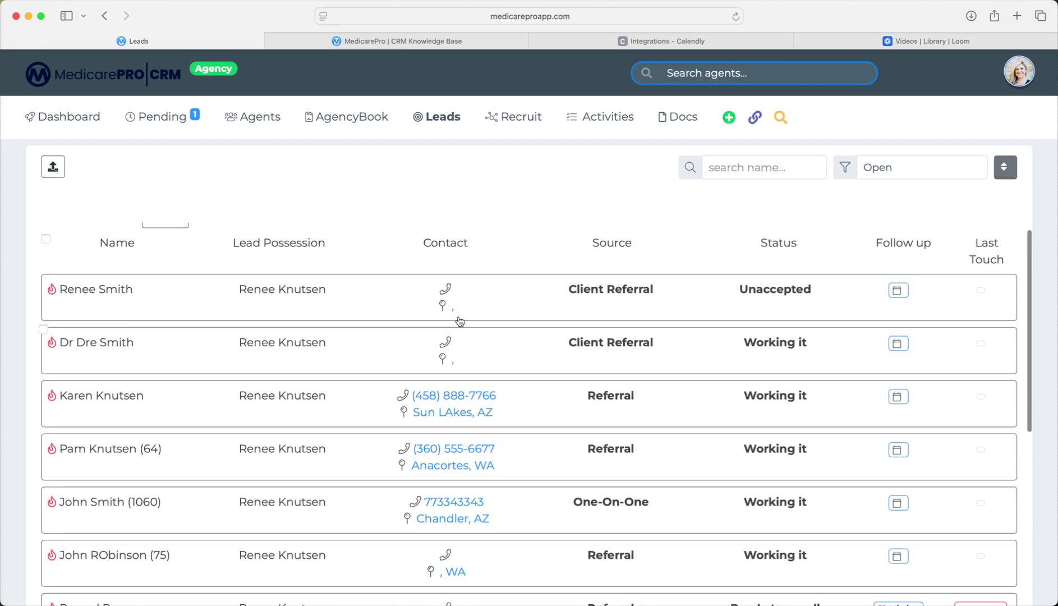
Open the Recruit page and switch from Closed Recruits to the empty Cold Recruits list.
{"action": "left_click", "coordinate": [507, 120]}
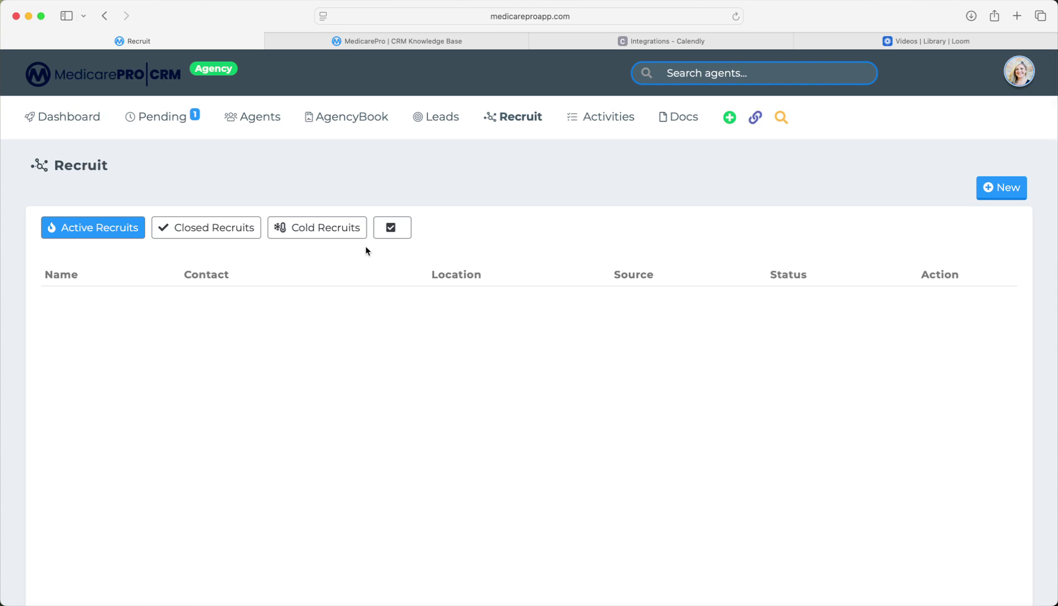
{"action": "left_click", "coordinate": [254, 224]}
{"action": "left_click", "coordinate": [313, 227]}
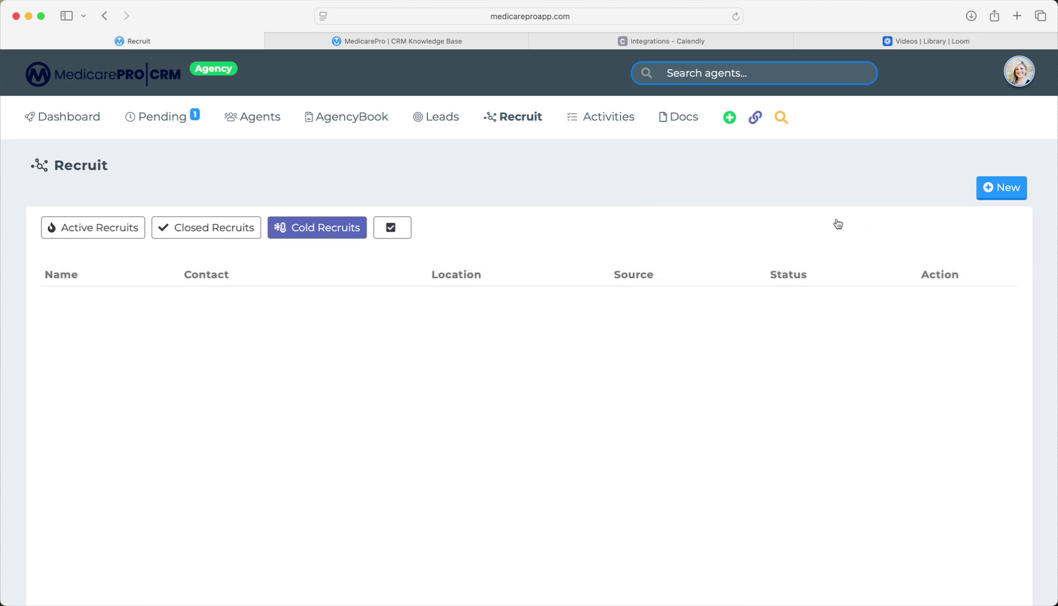
{"action": "left_click", "coordinate": [990, 191]}
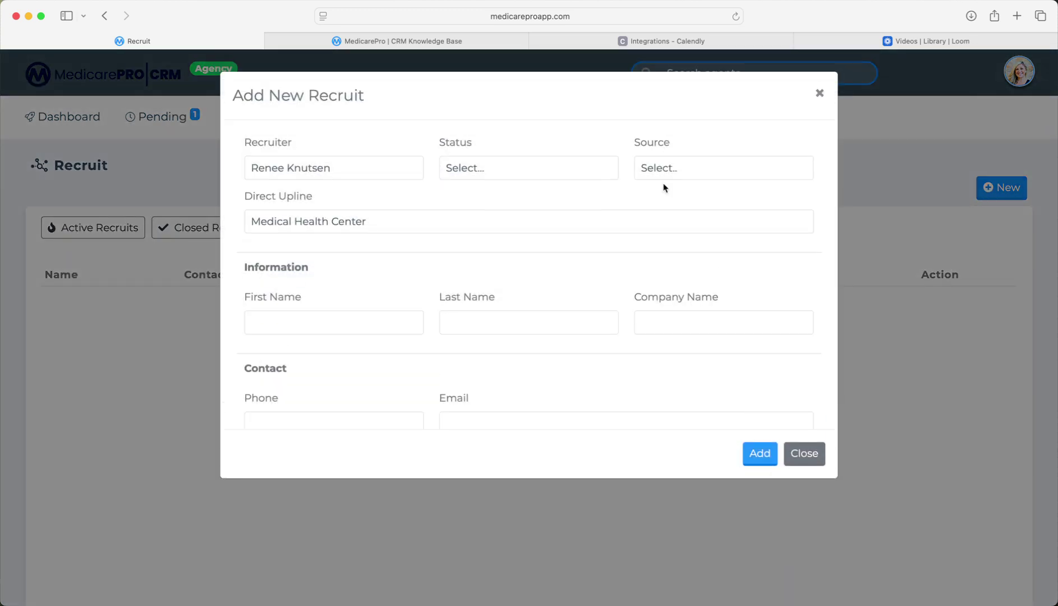
{"action": "left_click", "coordinate": [296, 169]}
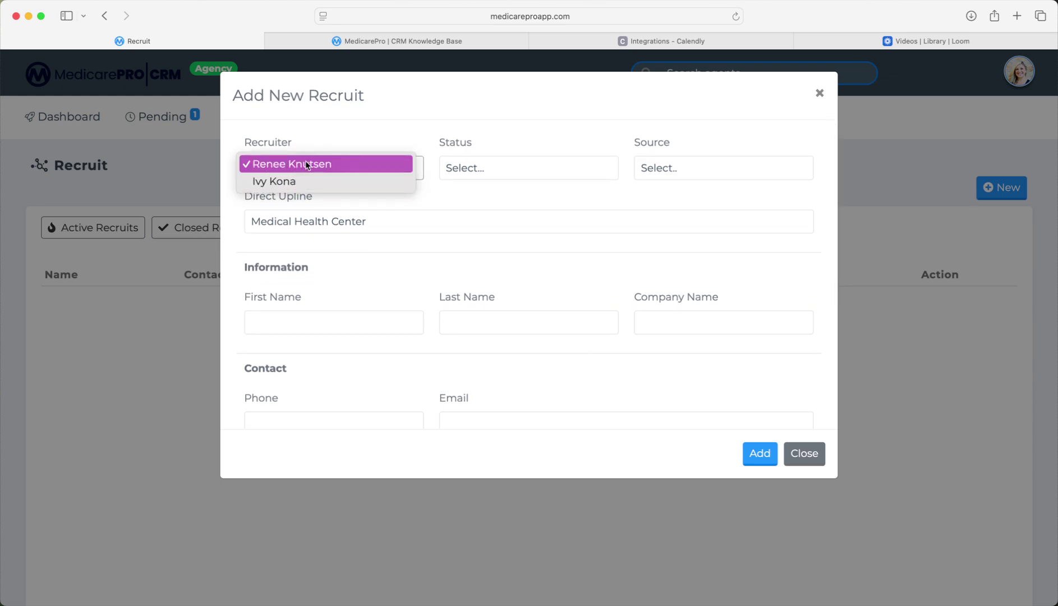
{"action": "left_click", "coordinate": [305, 162]}
{"action": "left_click", "coordinate": [494, 172]}
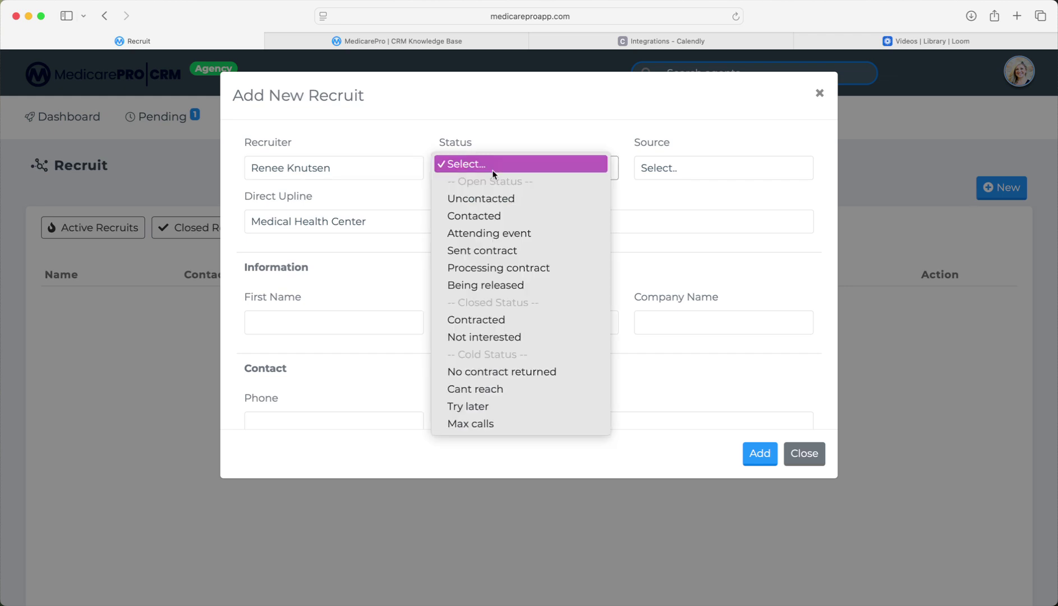
{"action": "left_click", "coordinate": [526, 117]}
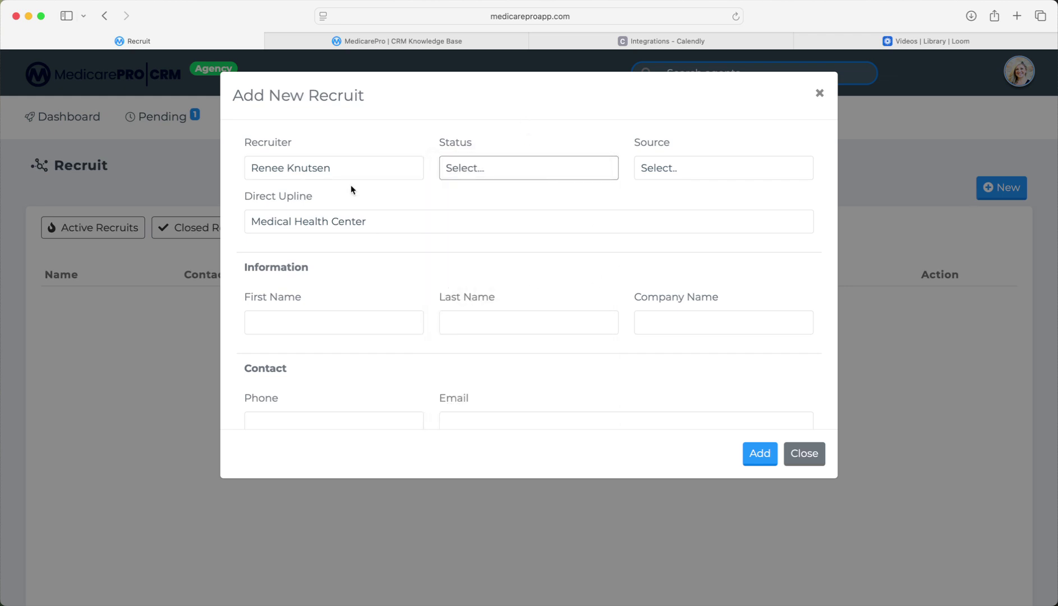
{"action": "scroll", "coordinate": [607, 272], "scroll_direction": "down", "scroll_amount": 5}
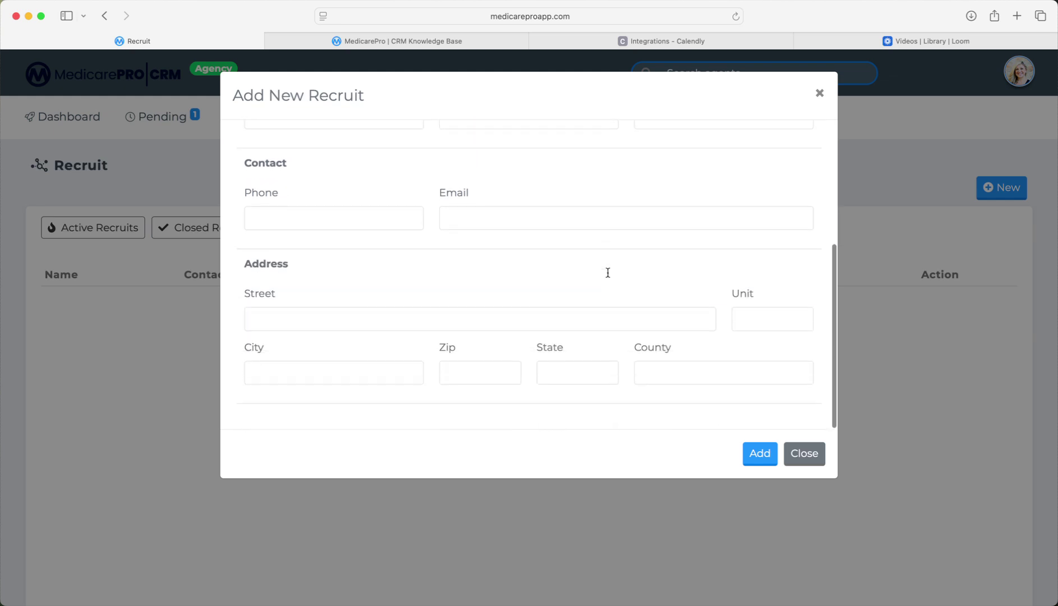
{"action": "left_click", "coordinate": [804, 453]}
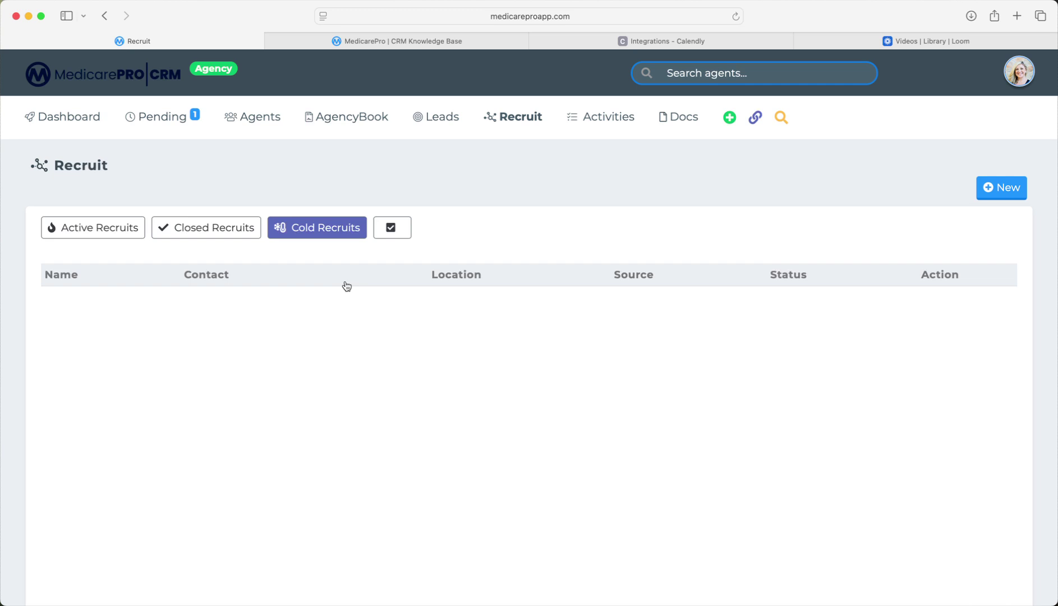
Go to the Activities page, which shows My To-Do with no activities.
{"action": "left_click", "coordinate": [609, 117]}
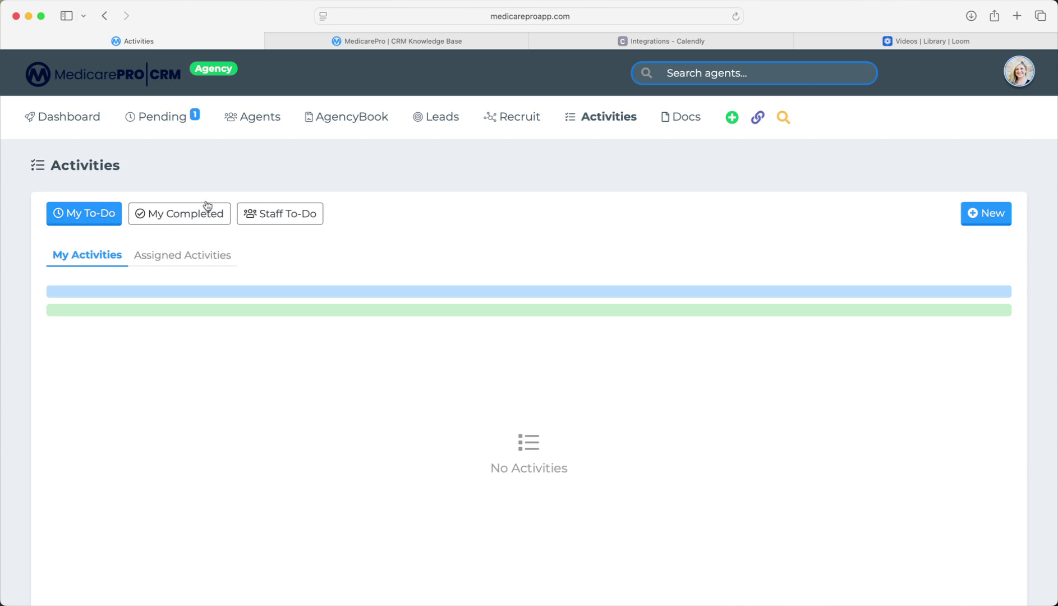
Start a new activity with category AEP, deadline 11/18/2025, assigned to a downline agent.
{"action": "left_click", "coordinate": [971, 214]}
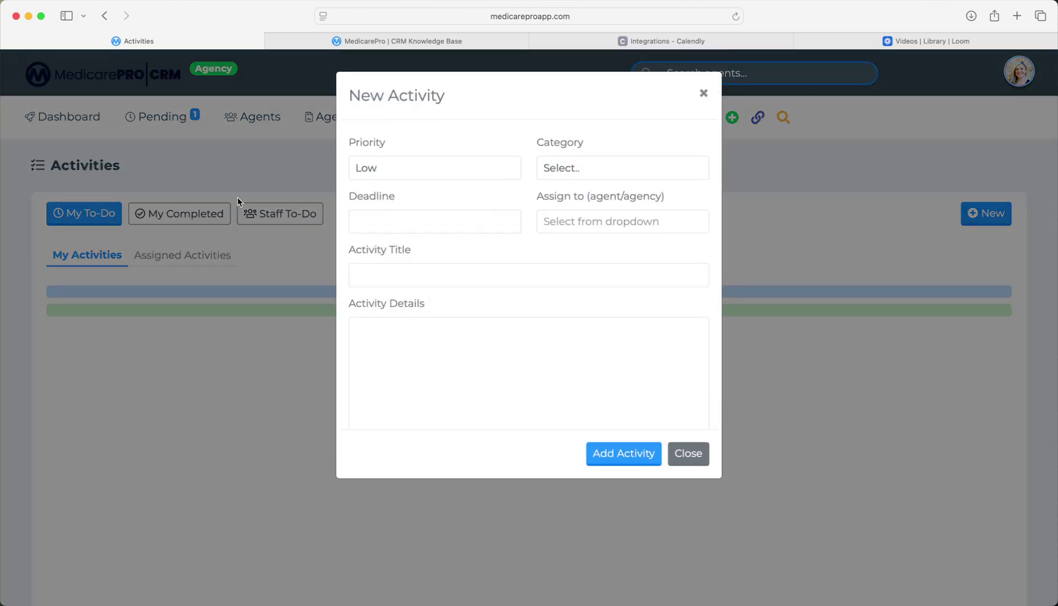
{"action": "left_click", "coordinate": [541, 166]}
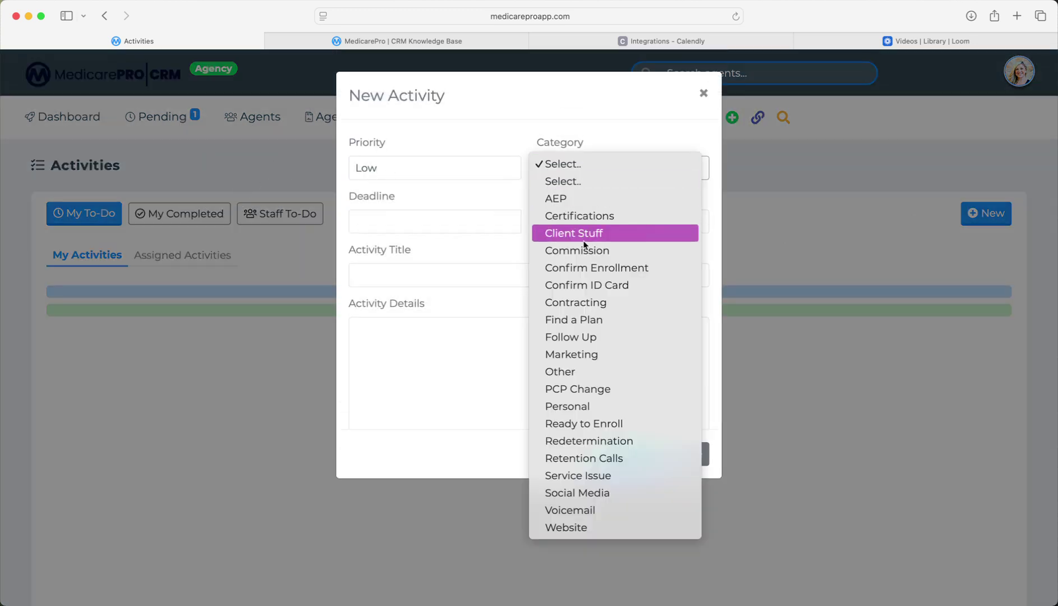
{"action": "left_click", "coordinate": [565, 198]}
{"action": "left_click", "coordinate": [400, 221]}
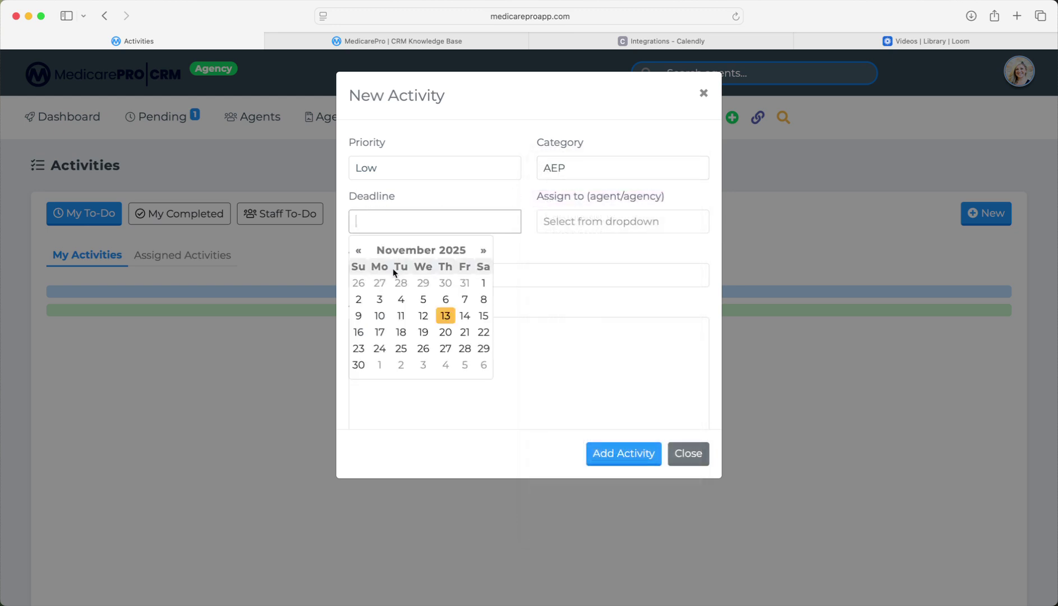
{"action": "left_click", "coordinate": [404, 332]}
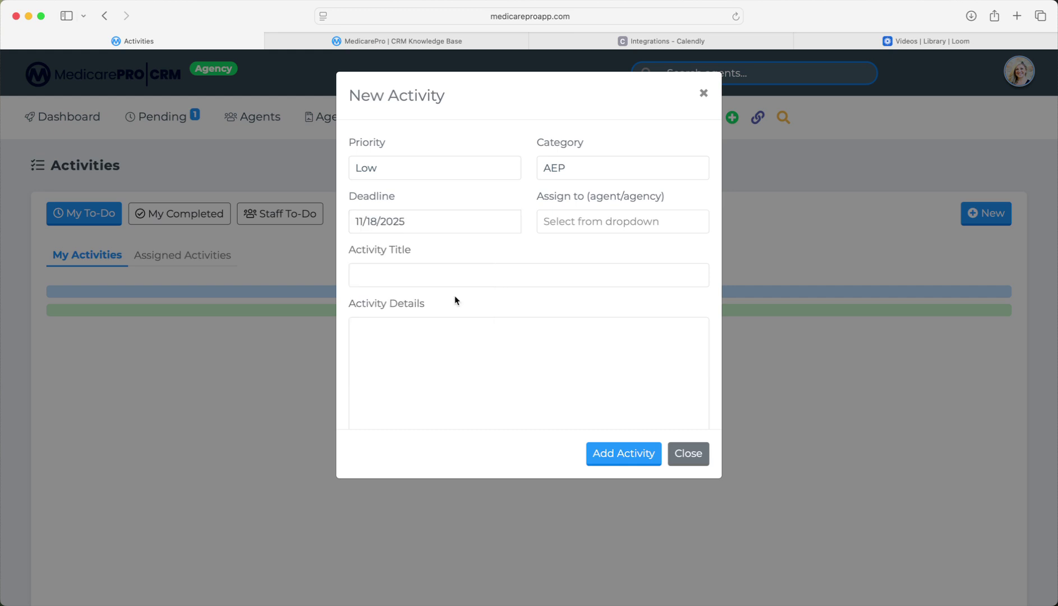
{"action": "left_click", "coordinate": [587, 224]}
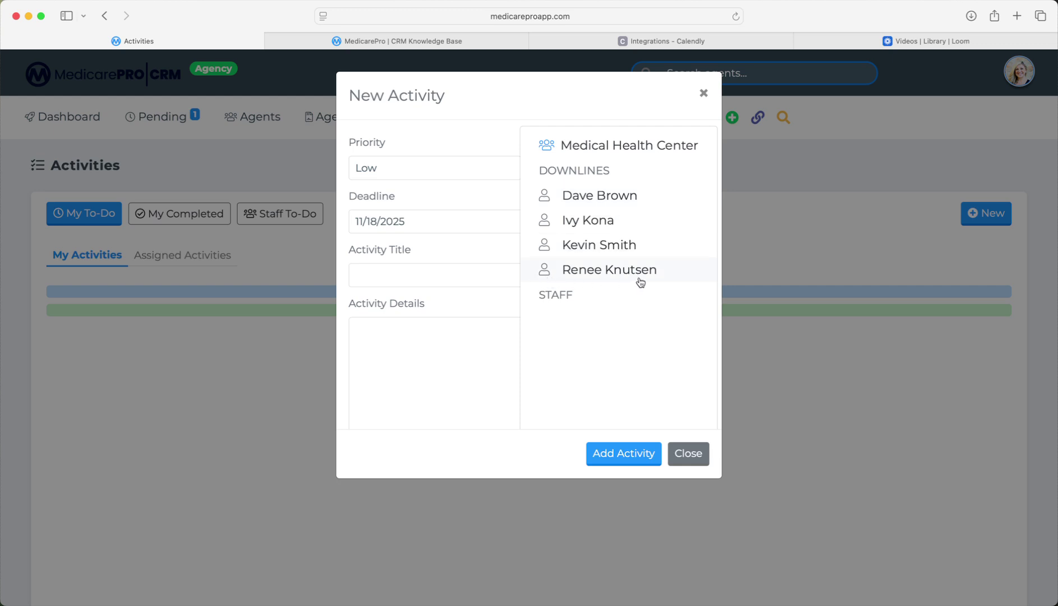
{"action": "left_click", "coordinate": [592, 275]}
Title it 'Follow up on Certs' with details 'Please complete certs' and add it.
{"action": "scroll", "coordinate": [592, 271], "scroll_direction": "down", "scroll_amount": 1}
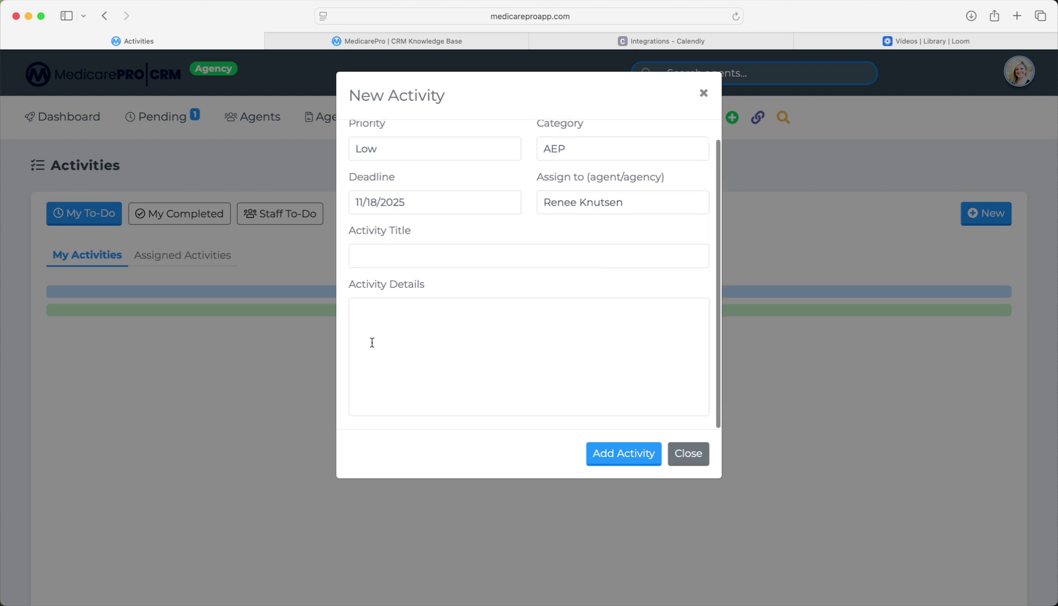
{"action": "left_click", "coordinate": [438, 256]}
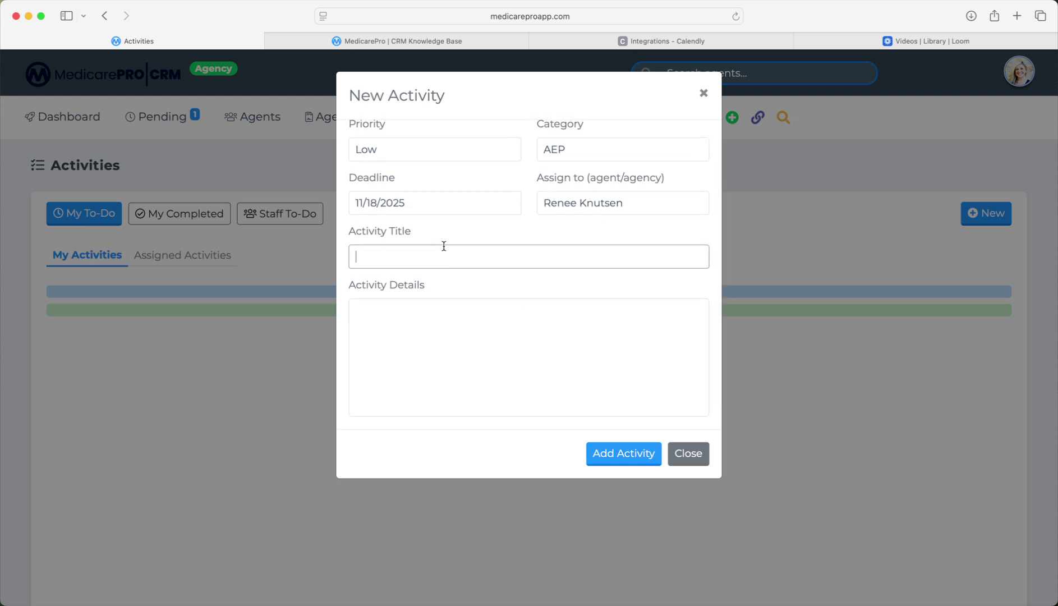
{"action": "type", "text": "Follow up on Certs"}
{"action": "key", "text": "Tab"}
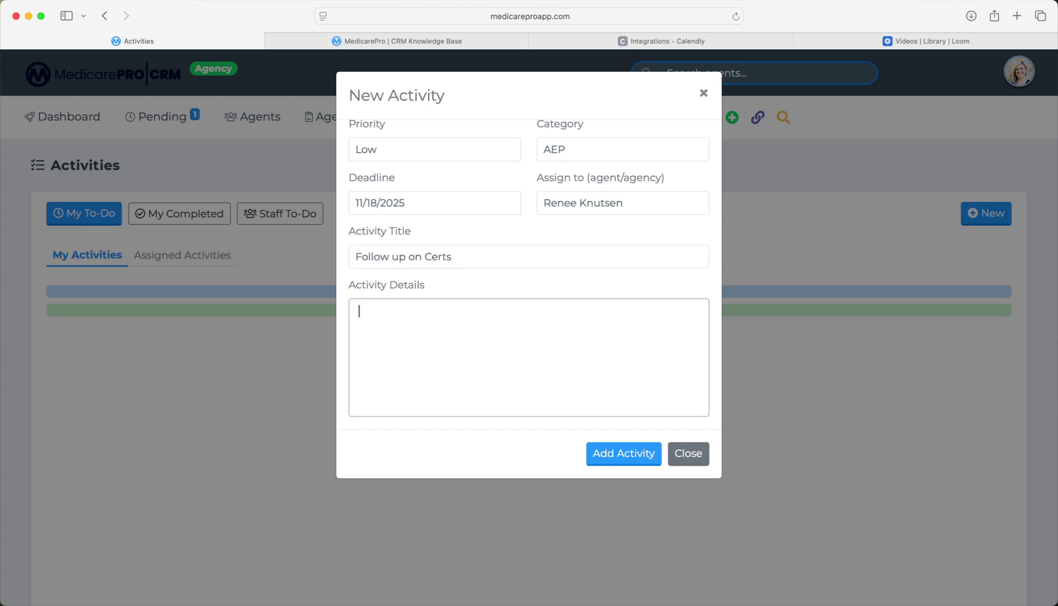
{"action": "type", "text": "Please complete certs"}
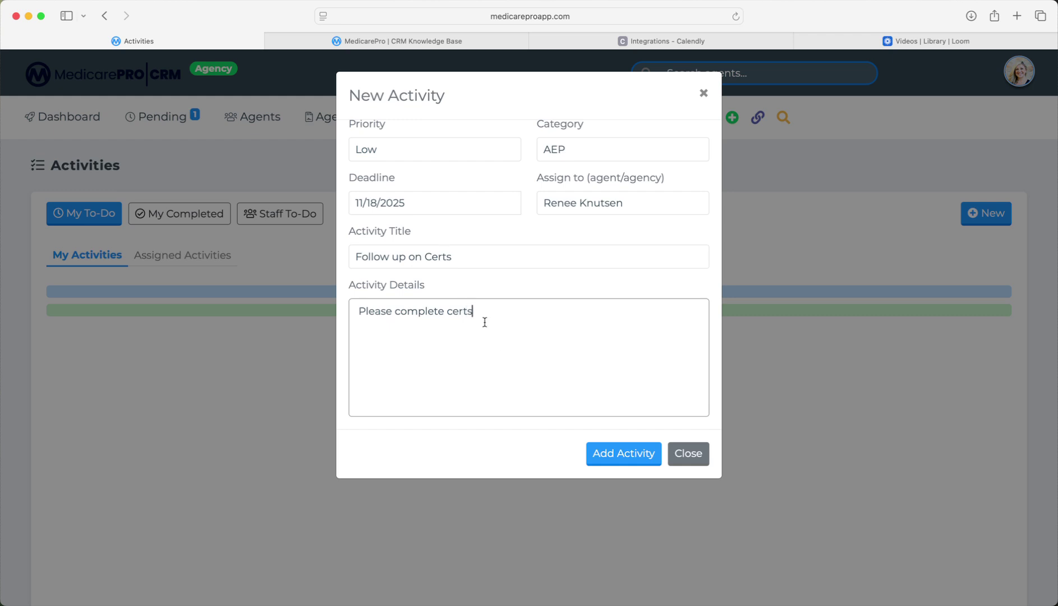
{"action": "left_click", "coordinate": [646, 452]}
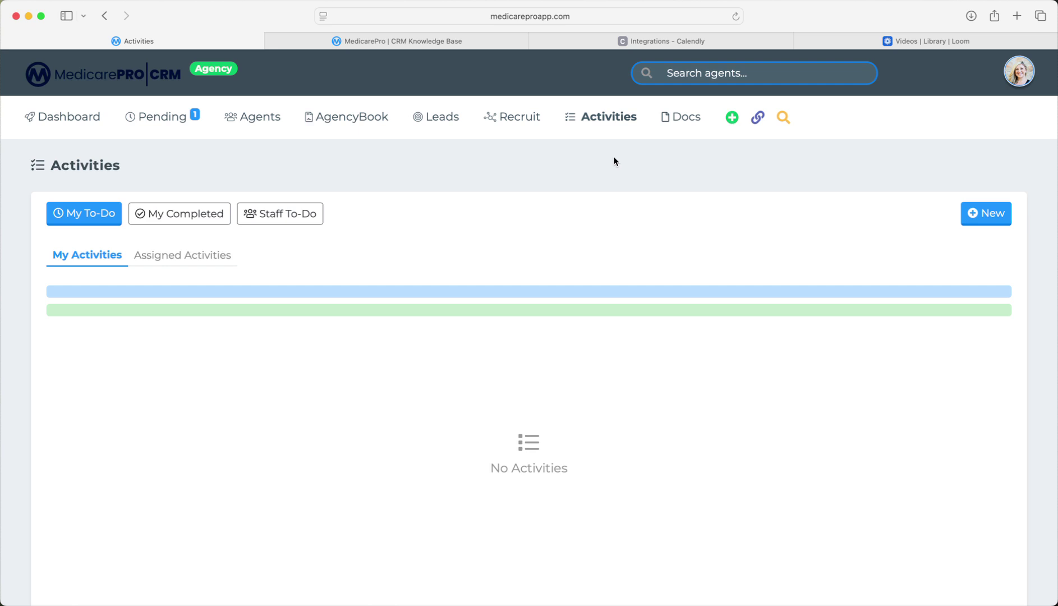
{"action": "left_click", "coordinate": [182, 254]}
Review 'Follow up on Certs' in Assigned Activities, then go to the Documents page.
{"action": "scroll", "coordinate": [170, 324], "scroll_direction": "down", "scroll_amount": 2}
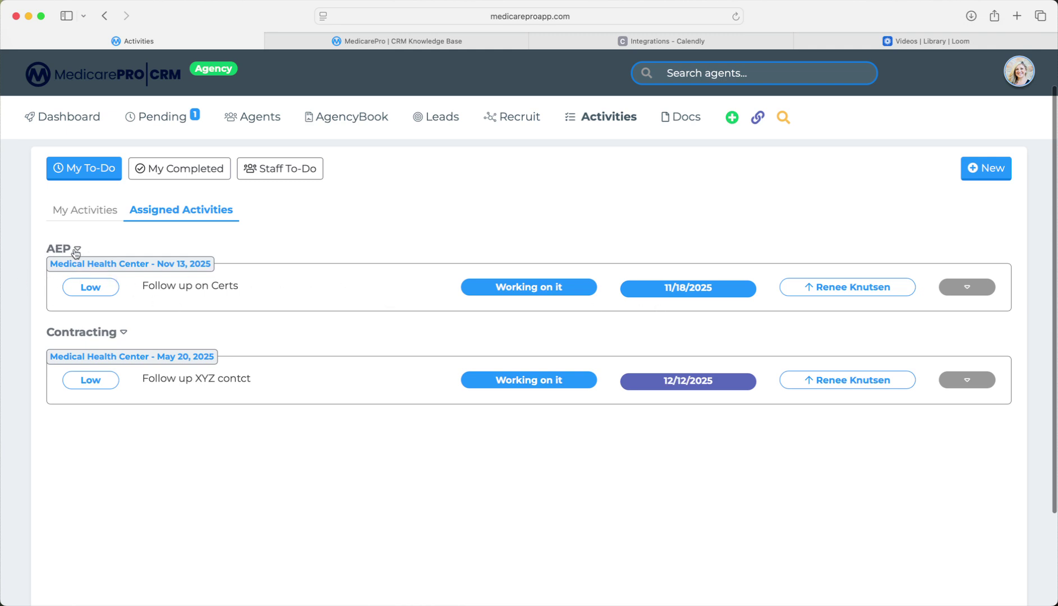
{"action": "left_click_drag", "start_coordinate": [167, 284], "coordinate": [283, 287]}
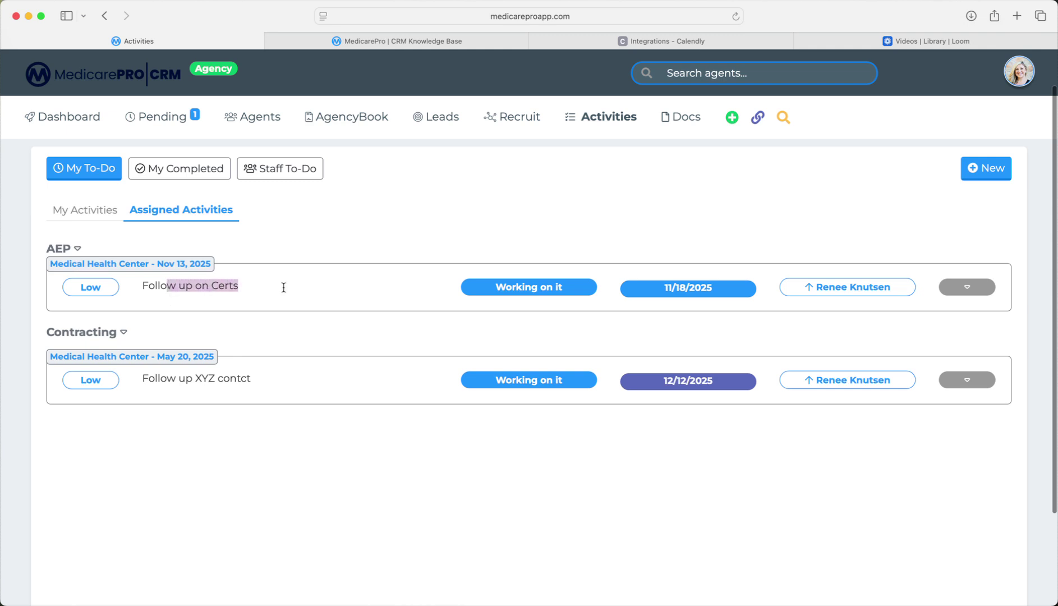
{"action": "left_click", "coordinate": [743, 312]}
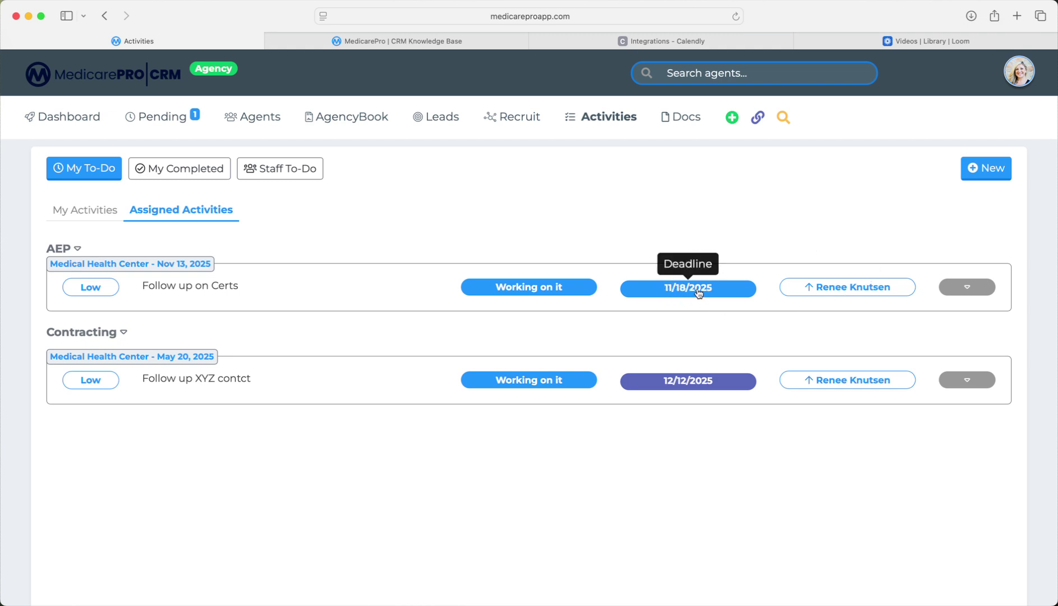
{"action": "scroll", "coordinate": [699, 293], "scroll_direction": "up", "scroll_amount": 2}
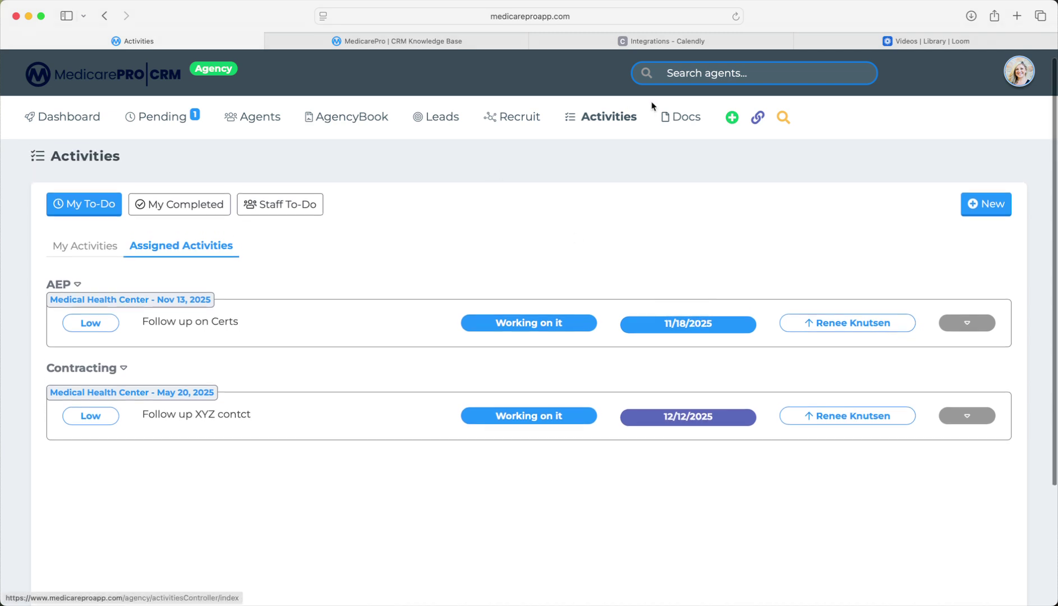
{"action": "left_click", "coordinate": [682, 116]}
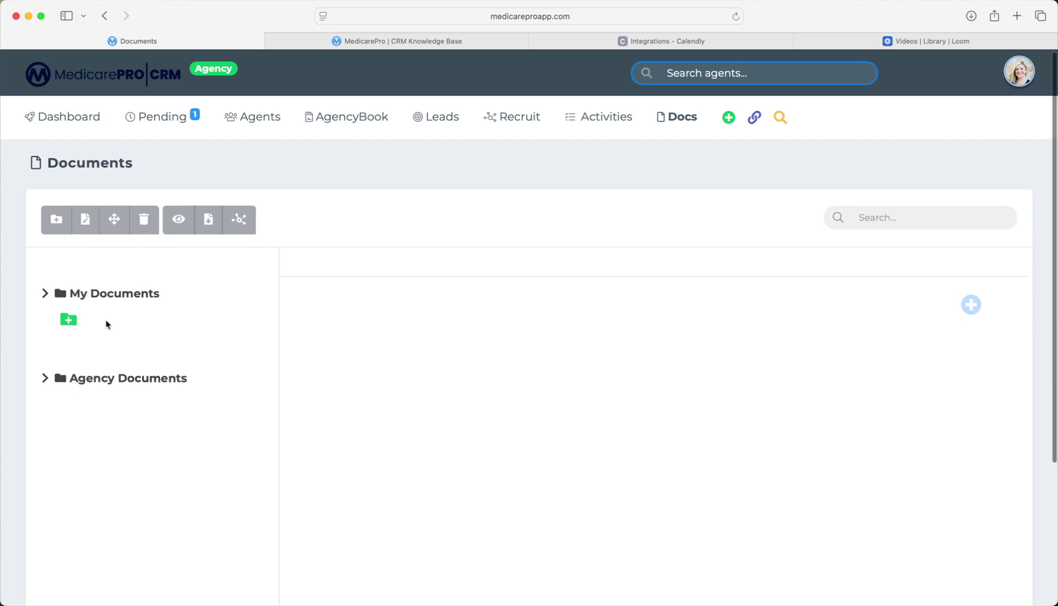
Expand Agency Documents and select Training Docs to view its Global Sharing details.
{"action": "left_click", "coordinate": [129, 380]}
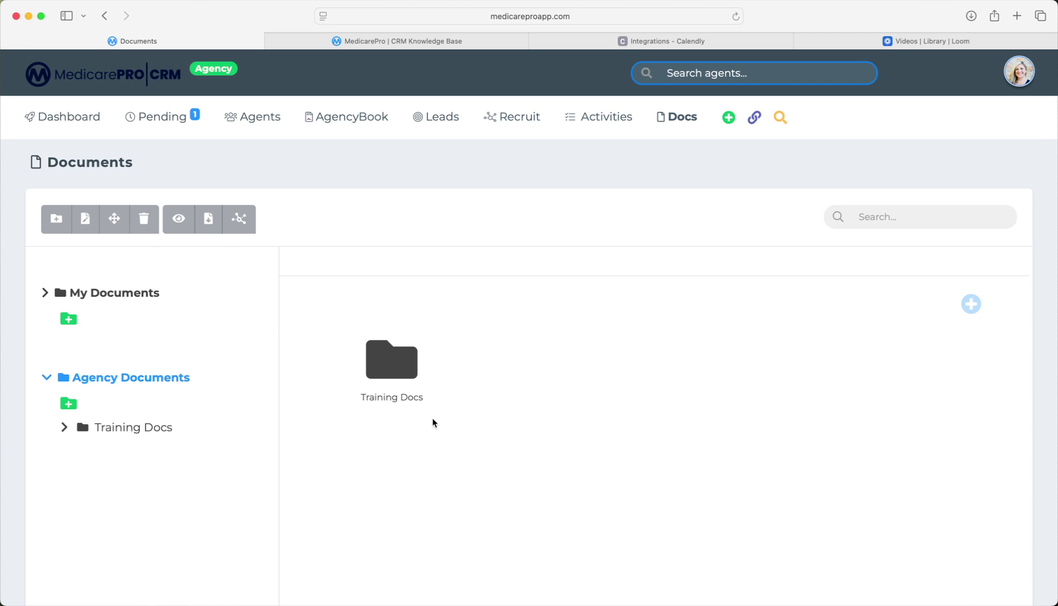
{"action": "left_click", "coordinate": [381, 368]}
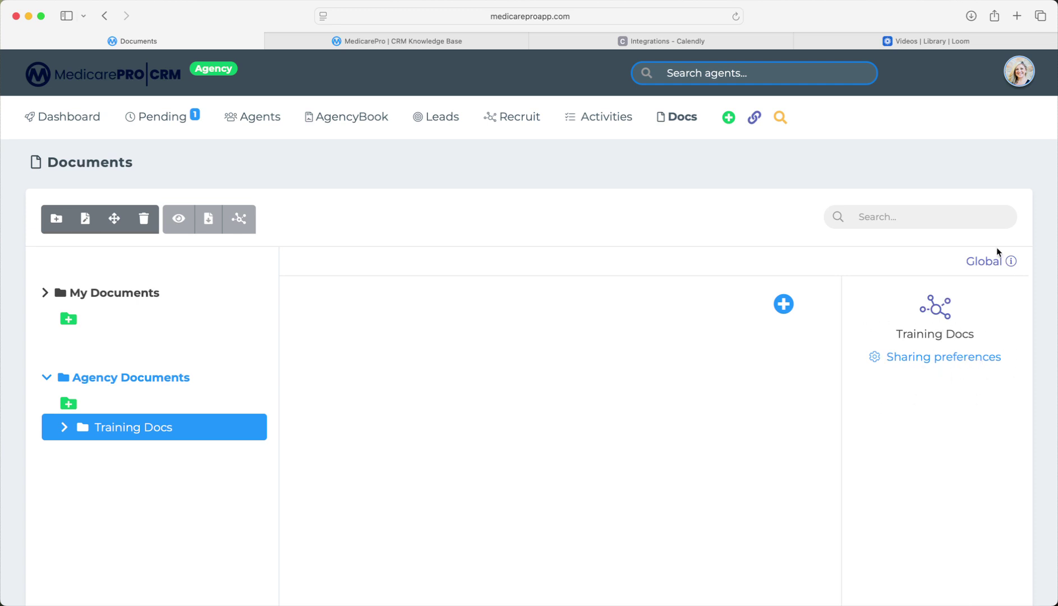
{"action": "scroll", "coordinate": [999, 254], "scroll_direction": "down", "scroll_amount": 1}
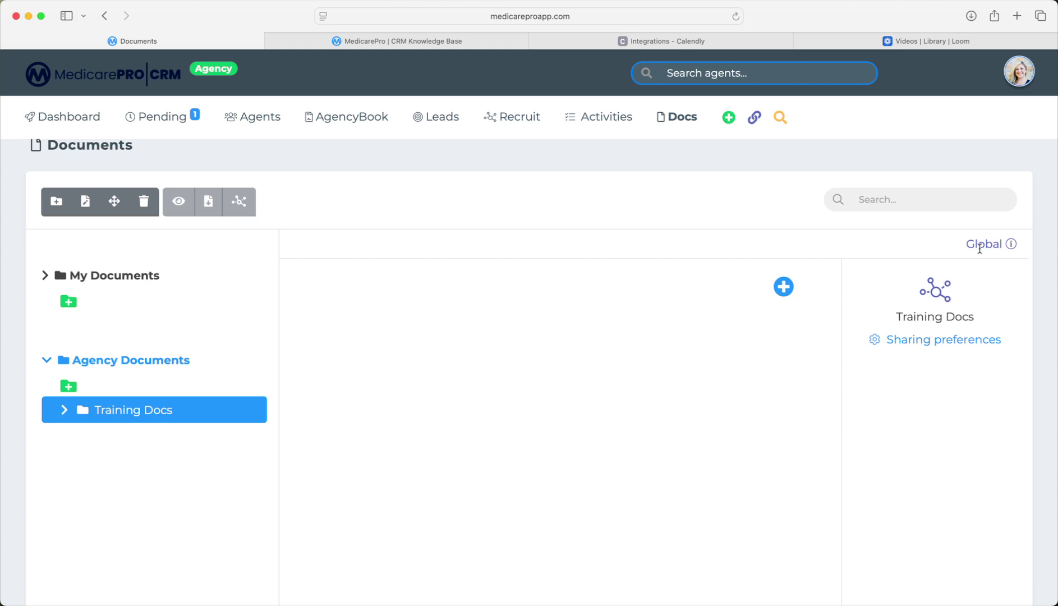
{"action": "scroll", "coordinate": [963, 314], "scroll_direction": "up", "scroll_amount": 1}
{"action": "left_click", "coordinate": [948, 361]}
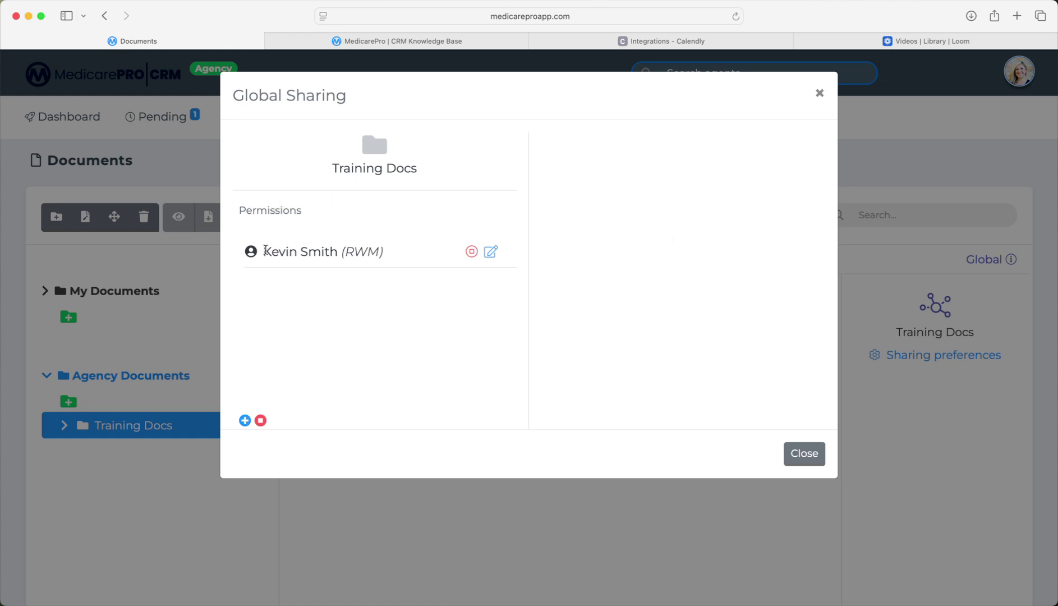
{"action": "left_click_drag", "start_coordinate": [262, 251], "coordinate": [385, 253]}
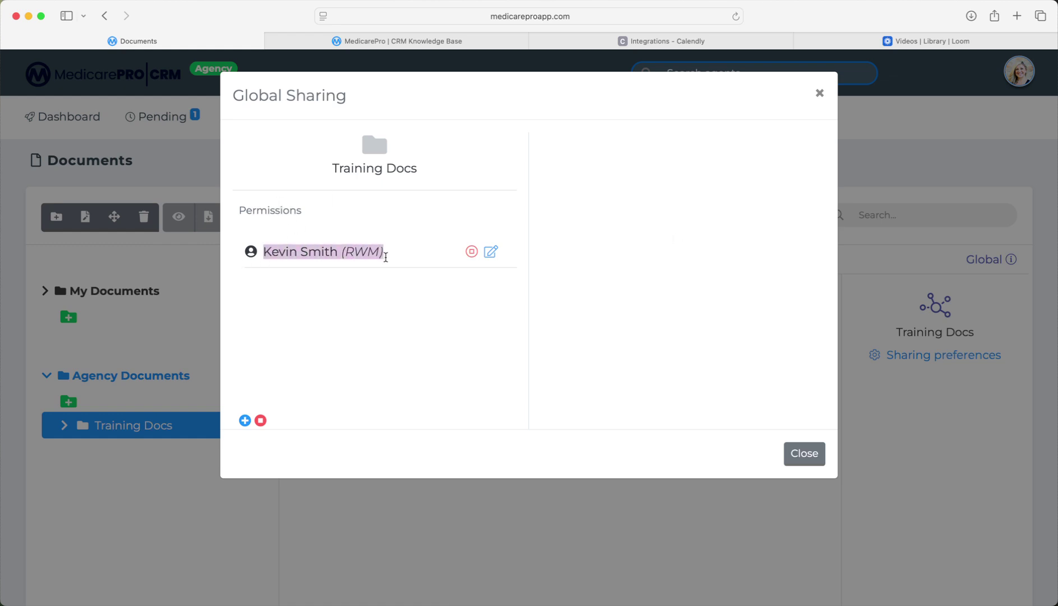
{"action": "left_click", "coordinate": [314, 279]}
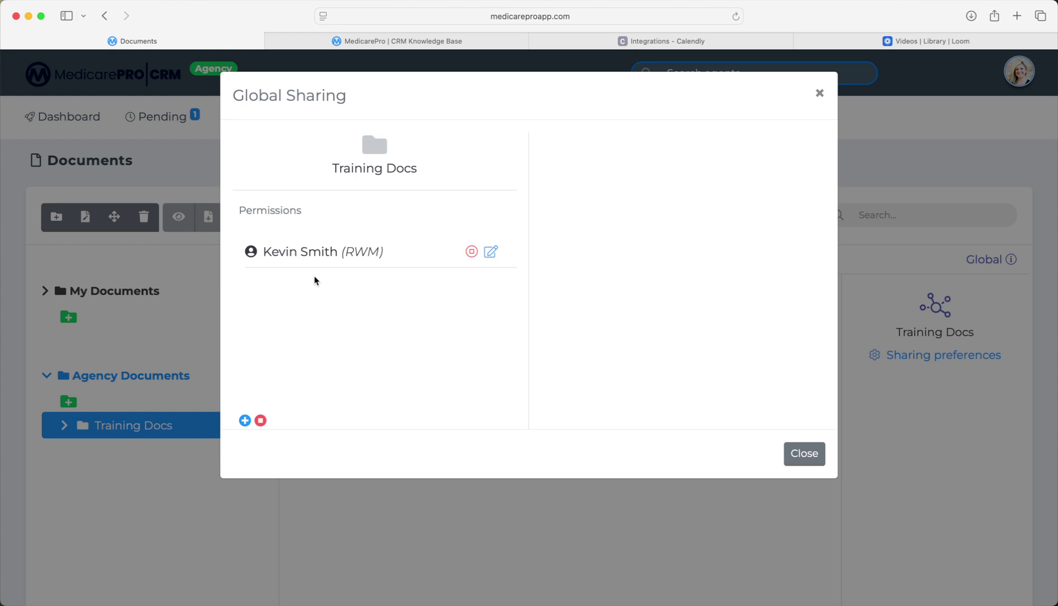
{"action": "left_click", "coordinate": [491, 251]}
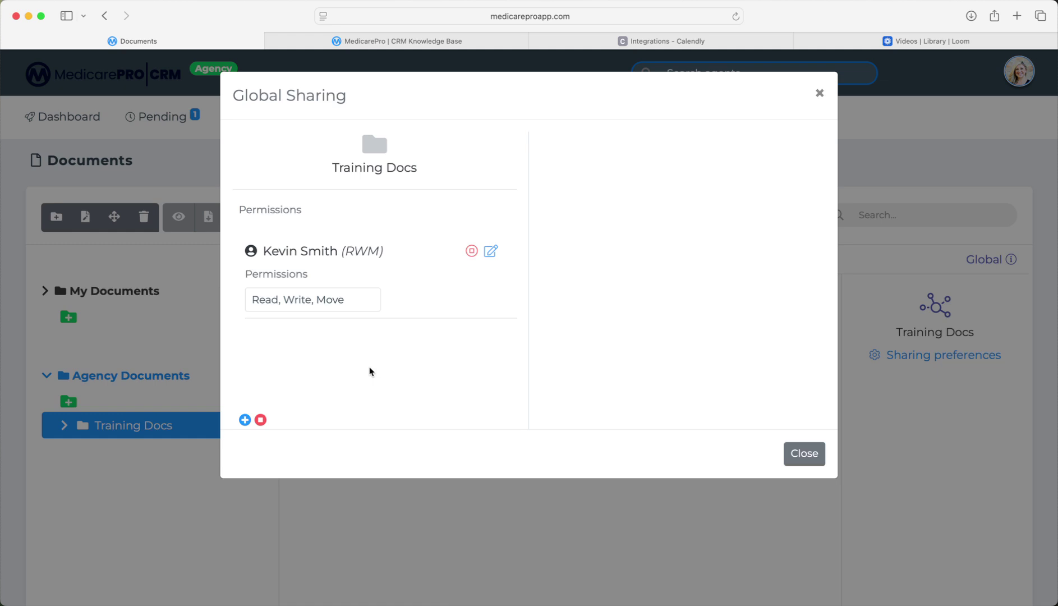
{"action": "left_click", "coordinate": [796, 455]}
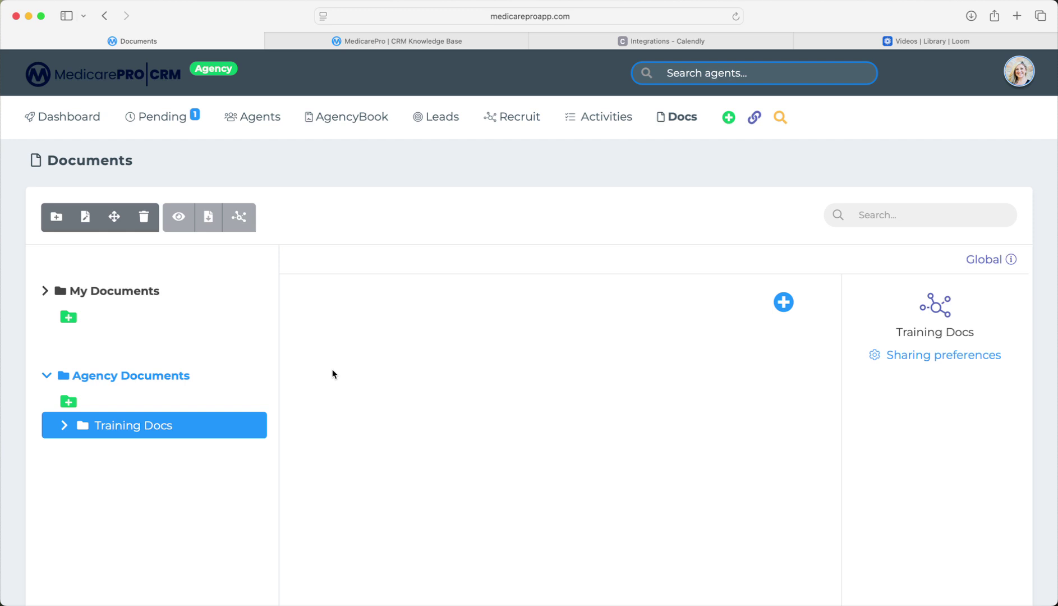
Show the Training Docs upload area, then open a blank New Folder dialog under Agency Documents.
{"action": "left_click", "coordinate": [780, 302]}
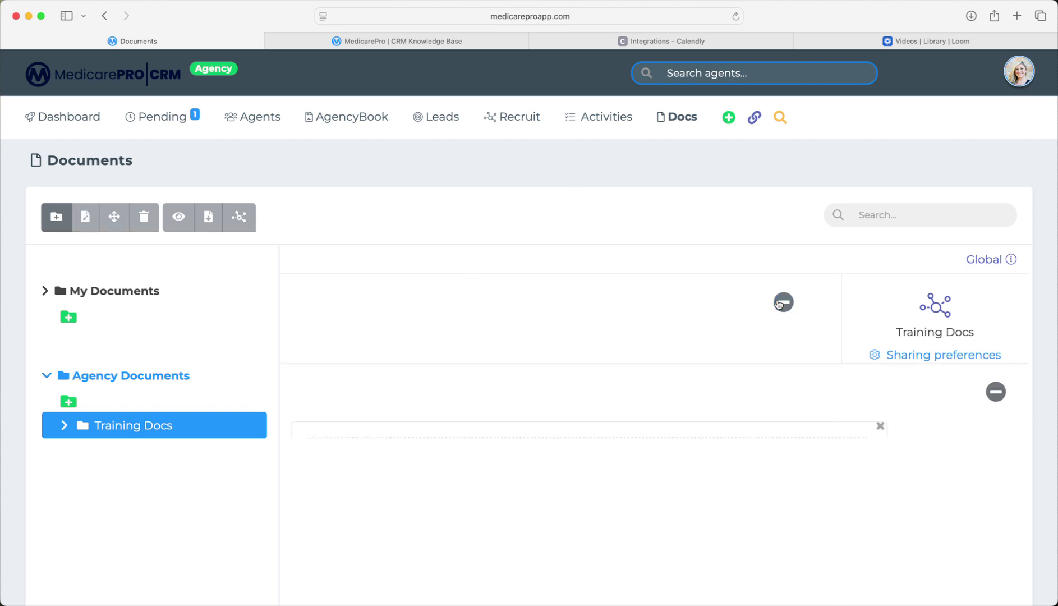
{"action": "scroll", "coordinate": [779, 302], "scroll_direction": "down", "scroll_amount": 2}
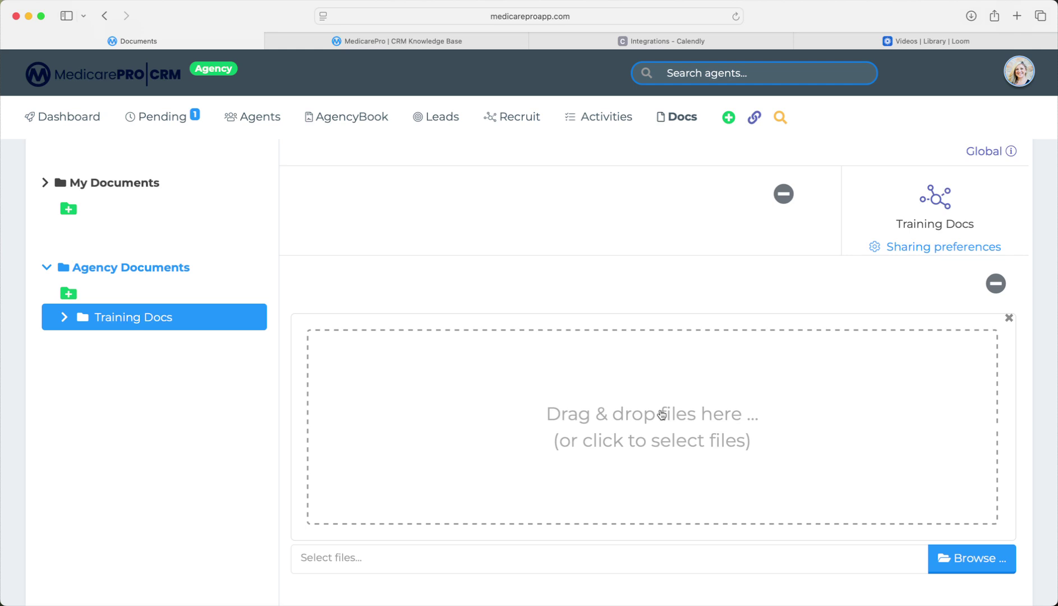
{"action": "scroll", "coordinate": [662, 414], "scroll_direction": "up", "scroll_amount": 2}
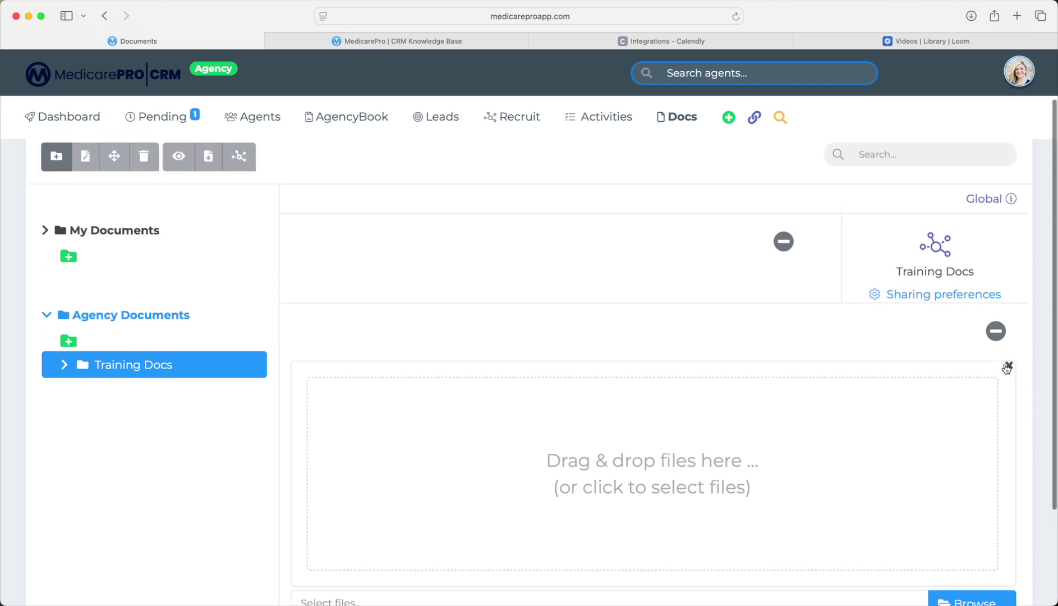
{"action": "scroll", "coordinate": [954, 364], "scroll_direction": "down", "scroll_amount": 1}
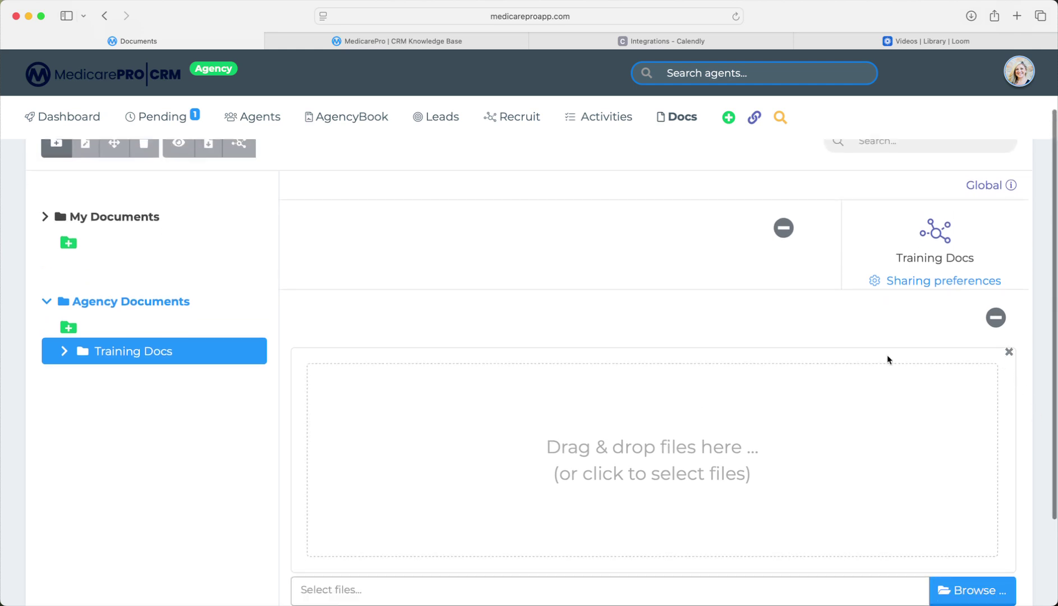
{"action": "left_click", "coordinate": [68, 328]}
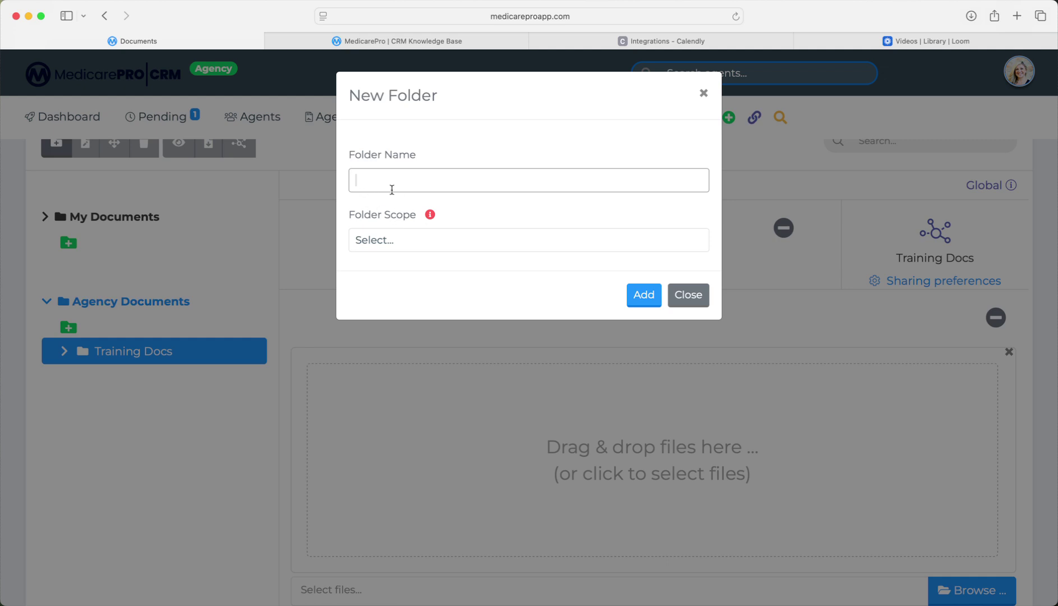
Name the folder 'Training Vids', set its scope to Global, and add it.
{"action": "type", "text": "Training Vids"}
{"action": "left_click", "coordinate": [368, 247]}
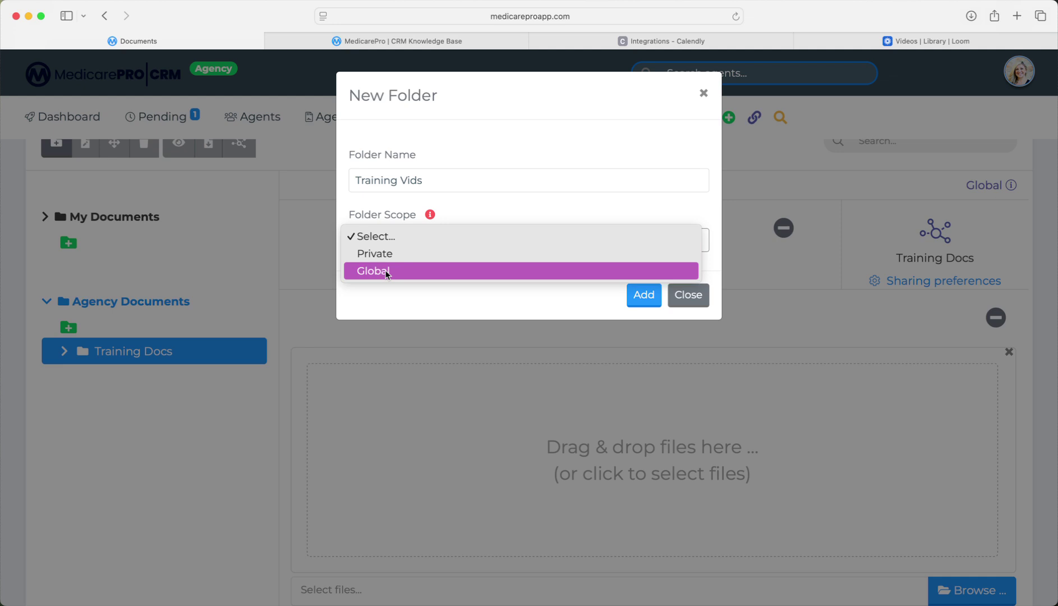
{"action": "left_click", "coordinate": [386, 271]}
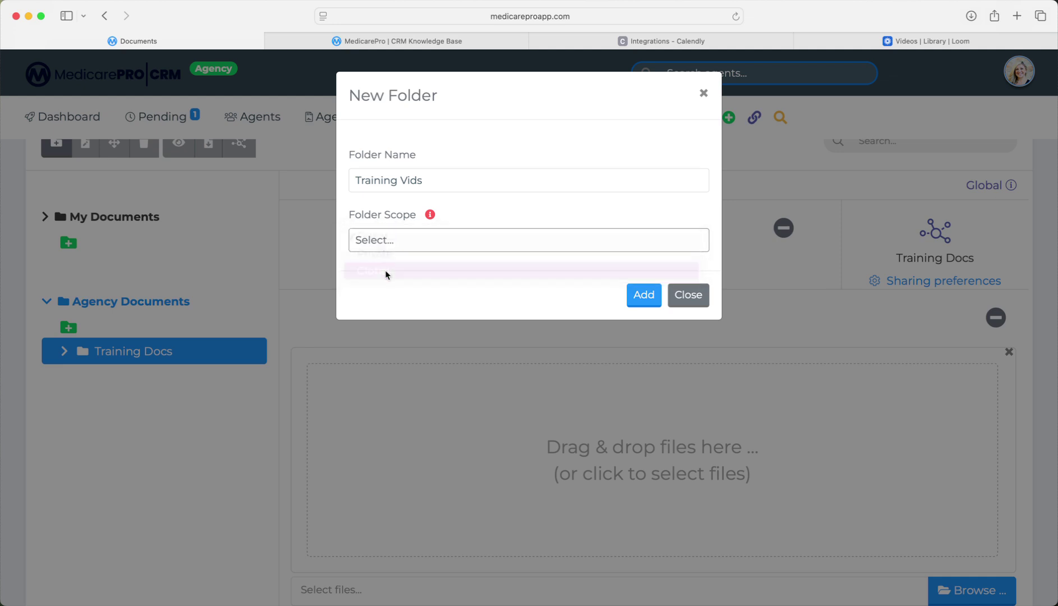
{"action": "left_click", "coordinate": [650, 295]}
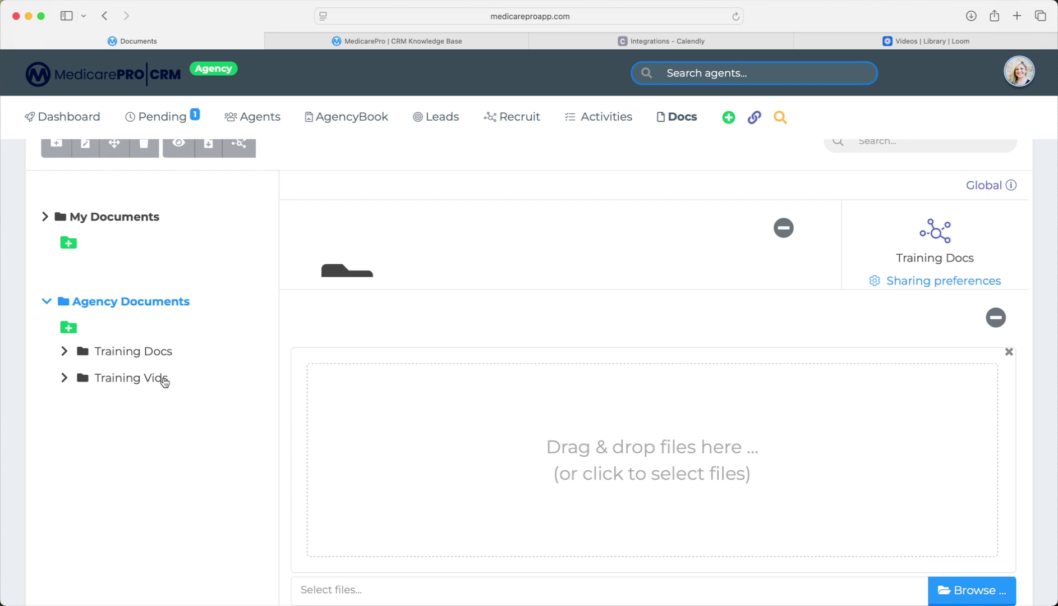
{"action": "scroll", "coordinate": [164, 381], "scroll_direction": "up", "scroll_amount": 3}
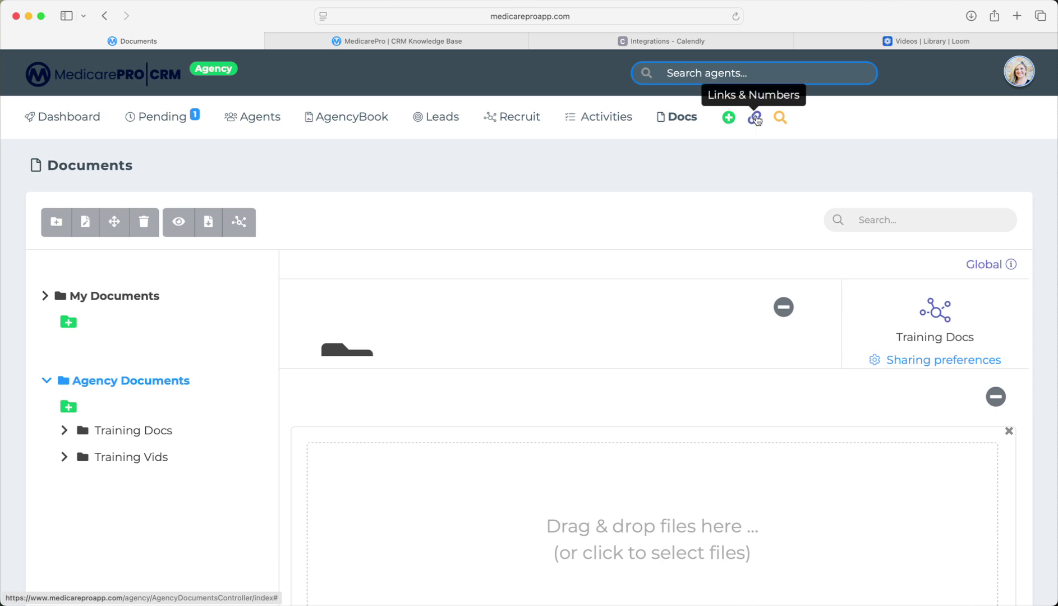
{"action": "left_click", "coordinate": [755, 118]}
{"action": "scroll", "coordinate": [209, 207], "scroll_direction": "down", "scroll_amount": 2}
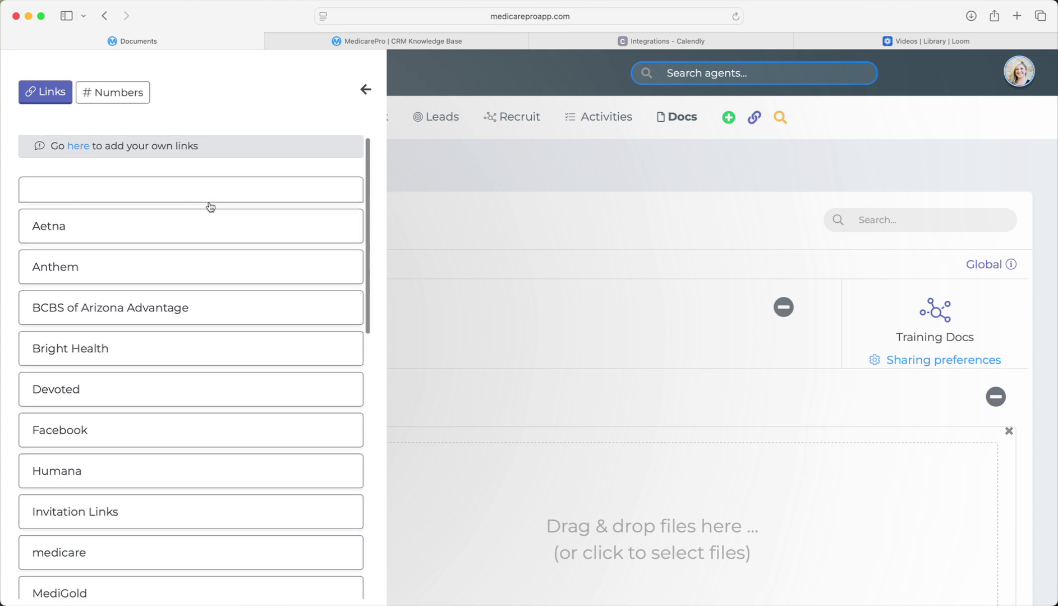
{"action": "scroll", "coordinate": [211, 207], "scroll_direction": "down", "scroll_amount": 2}
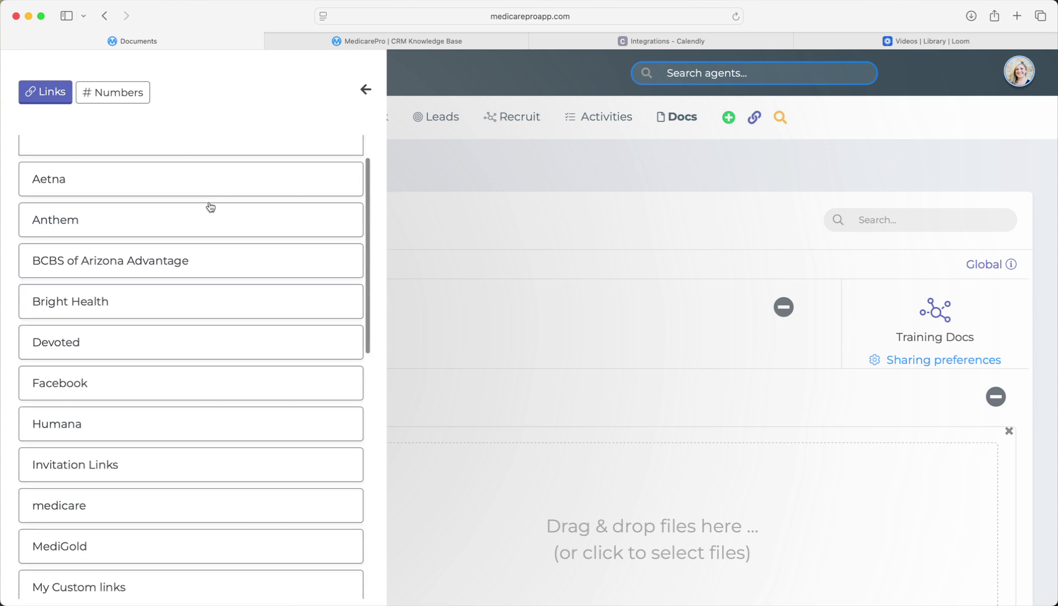
{"action": "scroll", "coordinate": [210, 207], "scroll_direction": "down", "scroll_amount": 2}
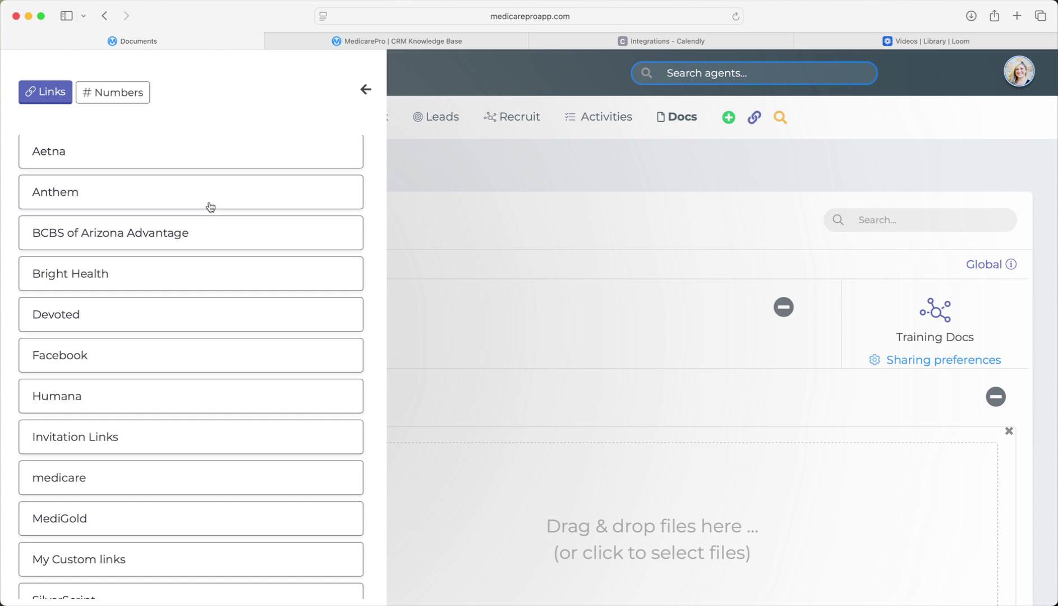
{"action": "left_click", "coordinate": [127, 99]}
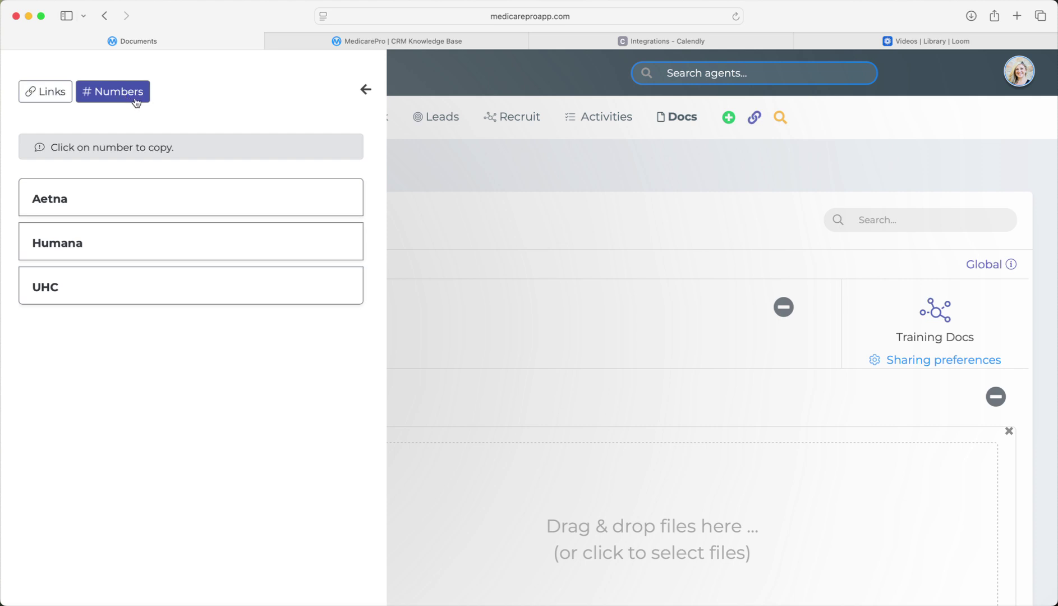
{"action": "left_click", "coordinate": [38, 205]}
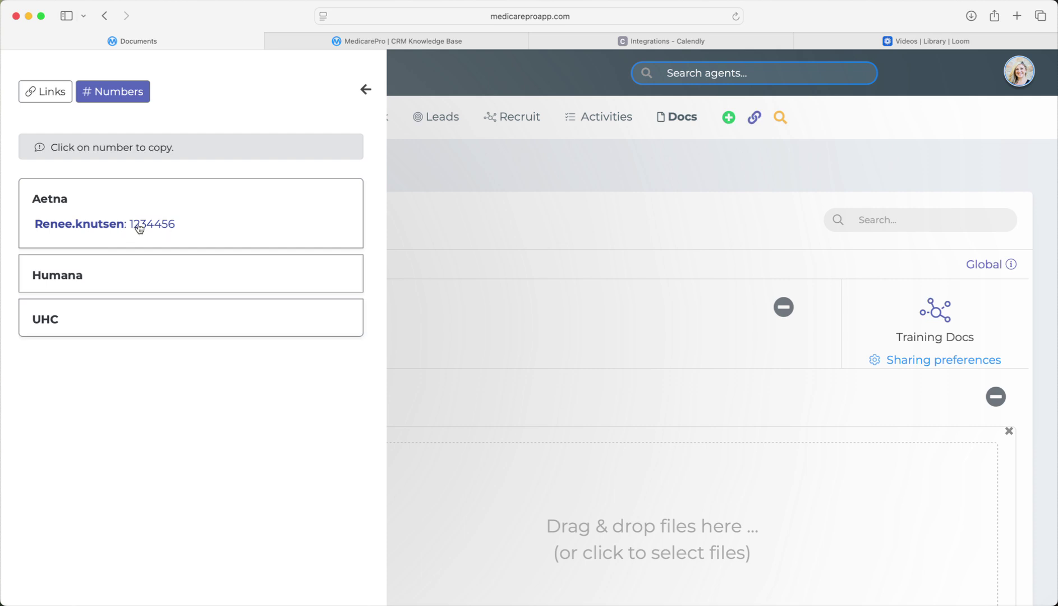
{"action": "left_click", "coordinate": [45, 200]}
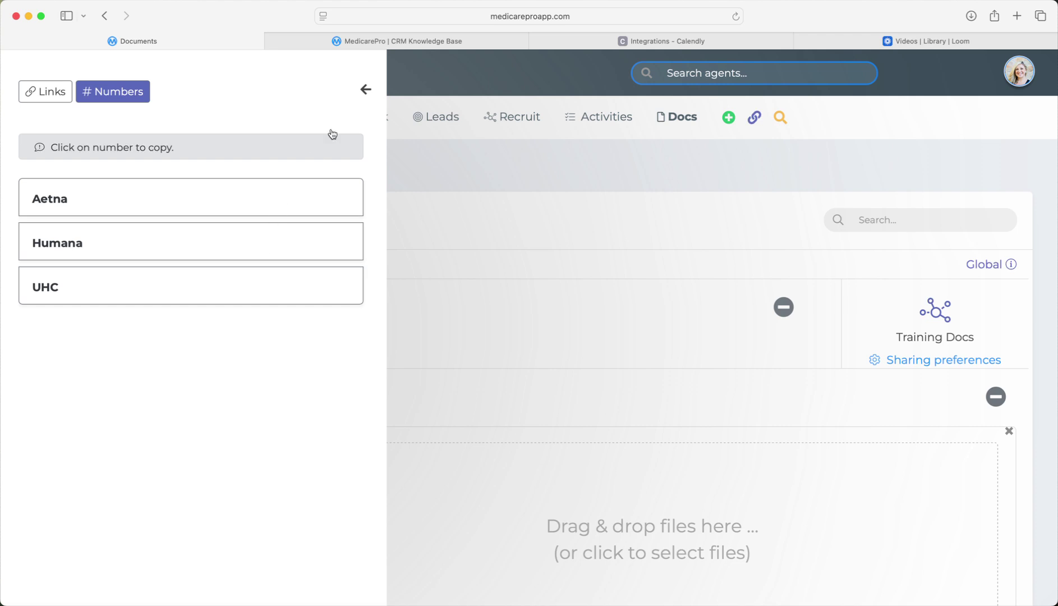
{"action": "left_click", "coordinate": [365, 90]}
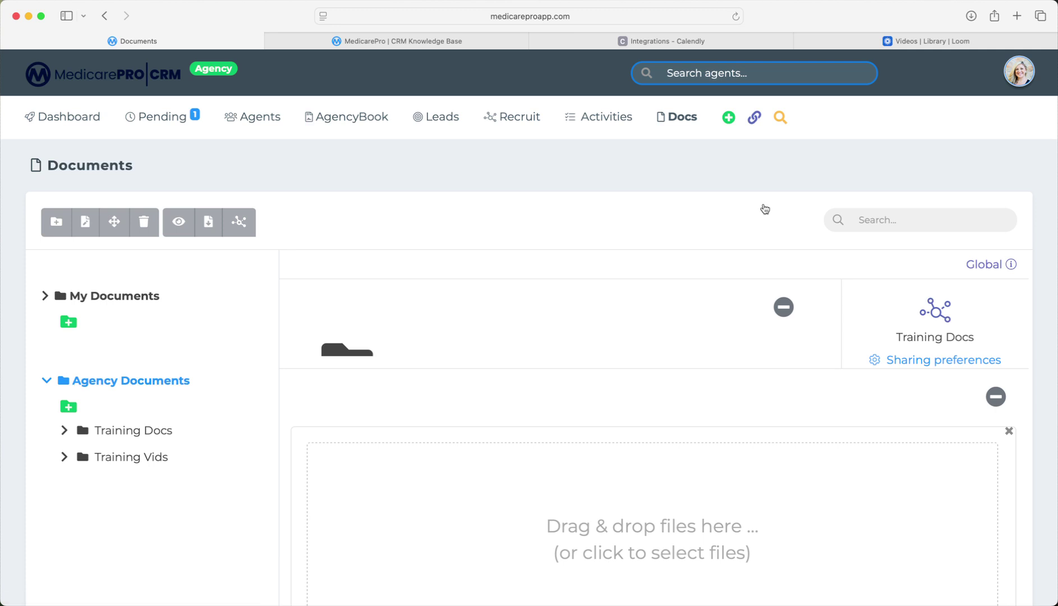
{"action": "left_click", "coordinate": [780, 117]}
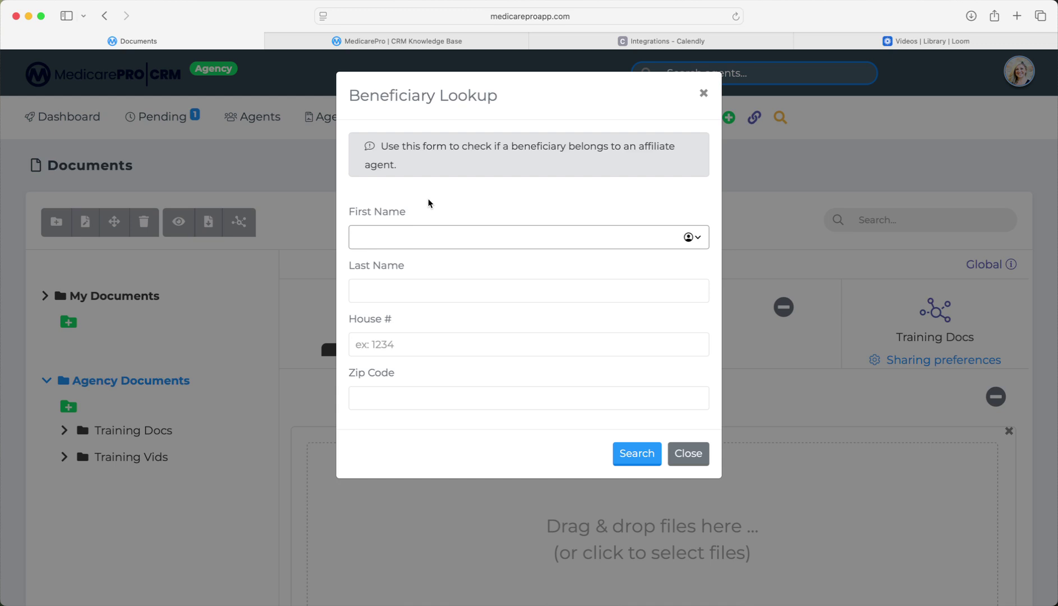
Enter the beneficiary's first and last name and try a name-only lookup.
{"action": "type", "text": "a"}
{"action": "key", "text": "BackSpace"}
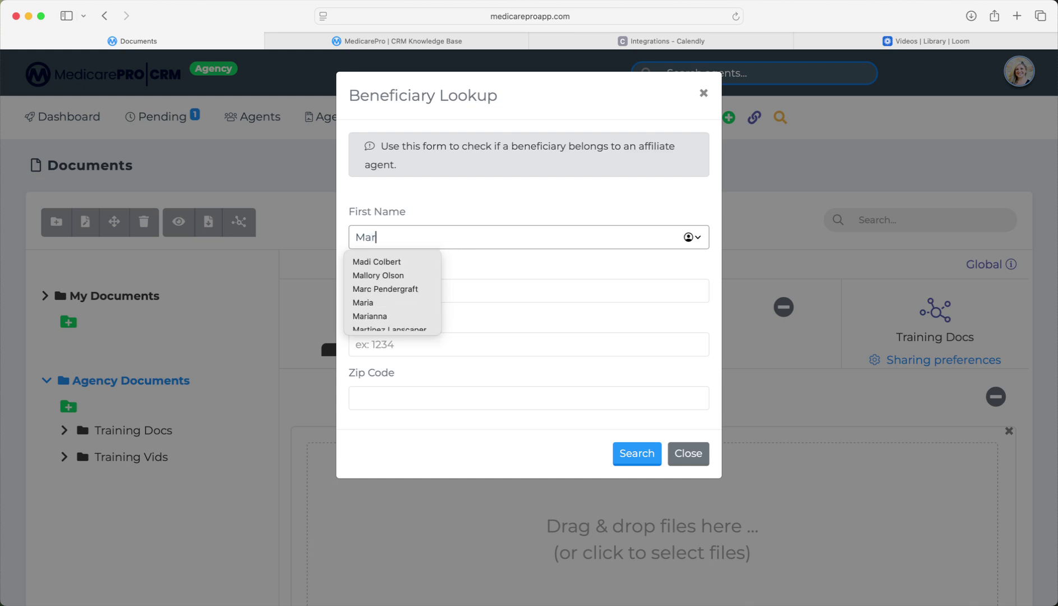
{"action": "key", "text": "Tab"}
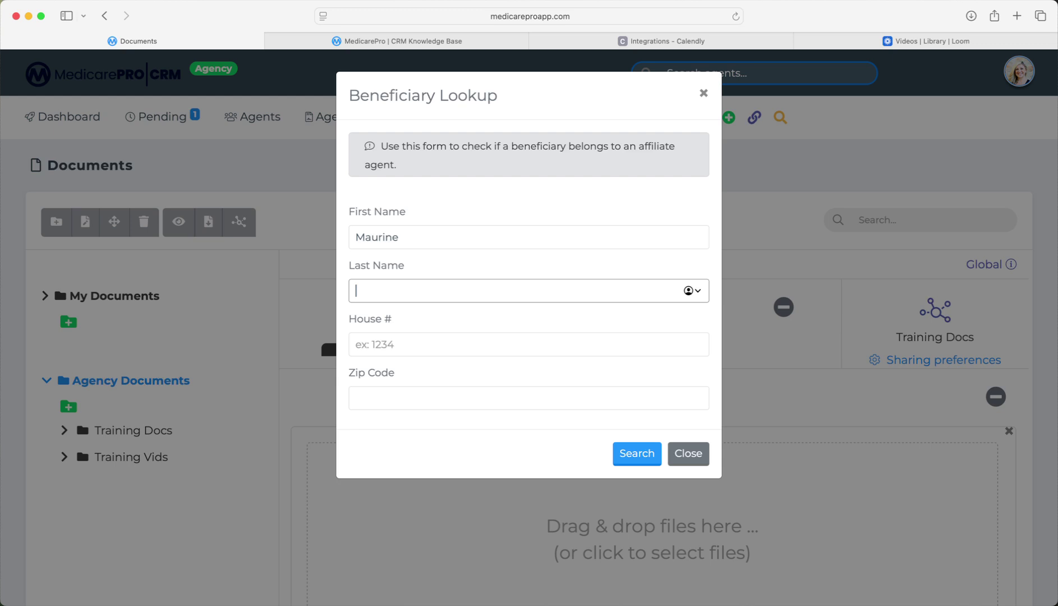
{"action": "left_click", "coordinate": [636, 453]}
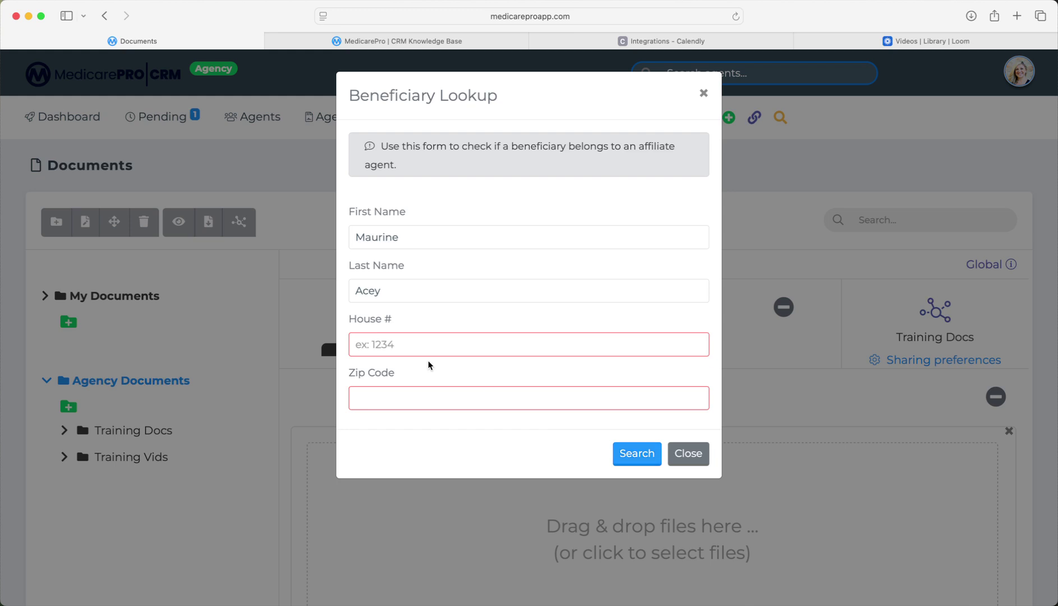
Add the beneficiary's zip code and house number and run the affiliation search.
{"action": "left_click", "coordinate": [410, 391]}
{"action": "type", "text": "852"}
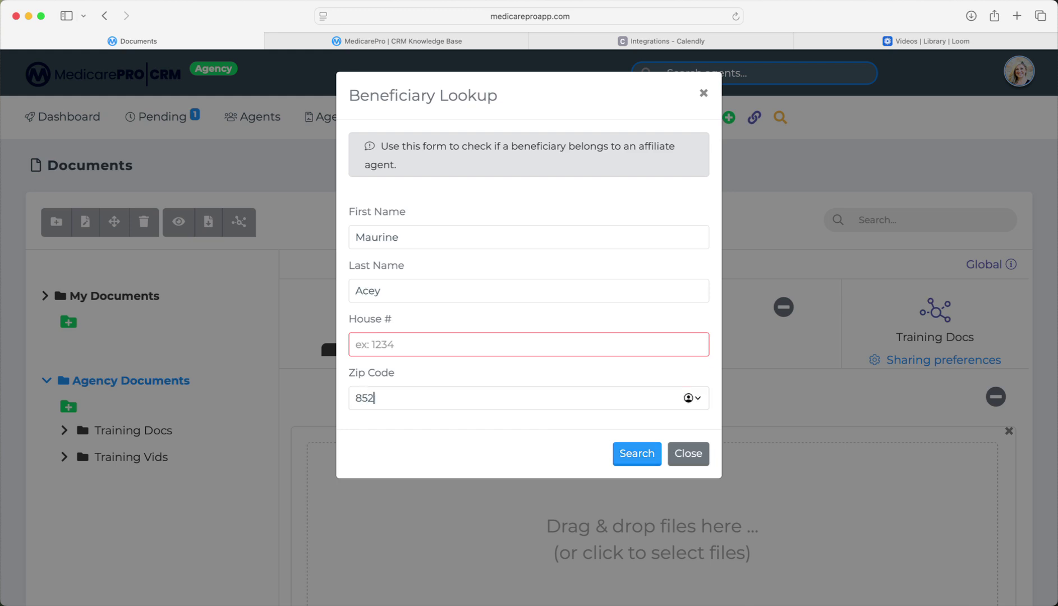
{"action": "type", "text": "48"}
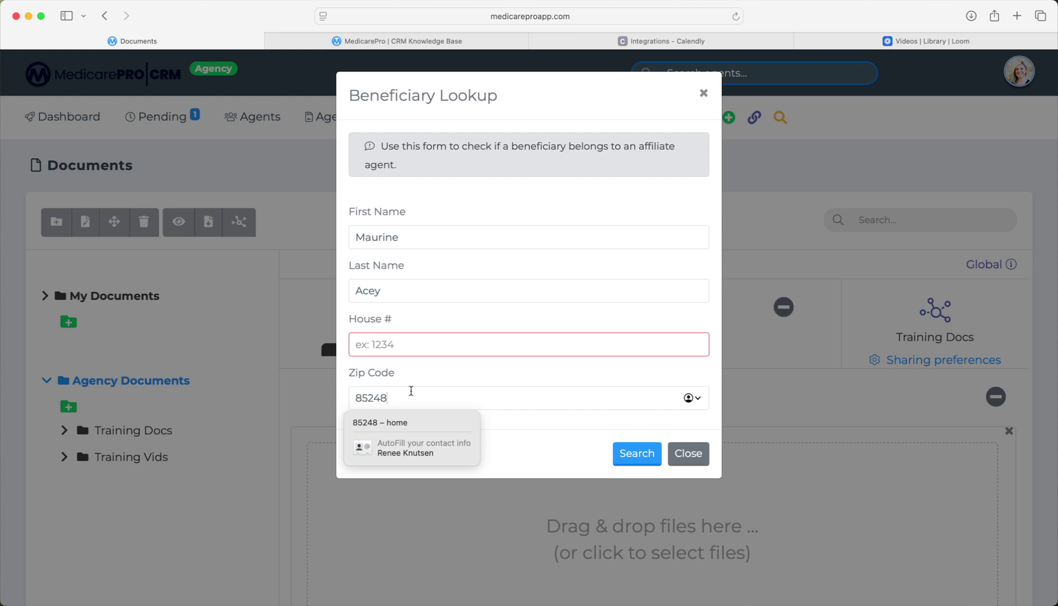
{"action": "left_click", "coordinate": [400, 354]}
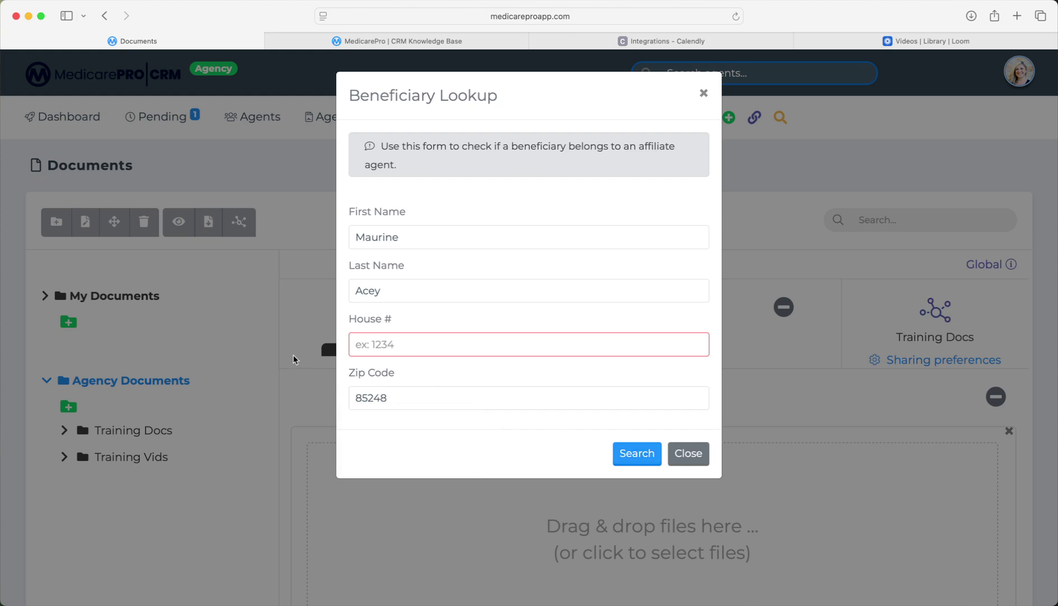
{"action": "left_click", "coordinate": [421, 346]}
{"action": "type", "text": "123"}
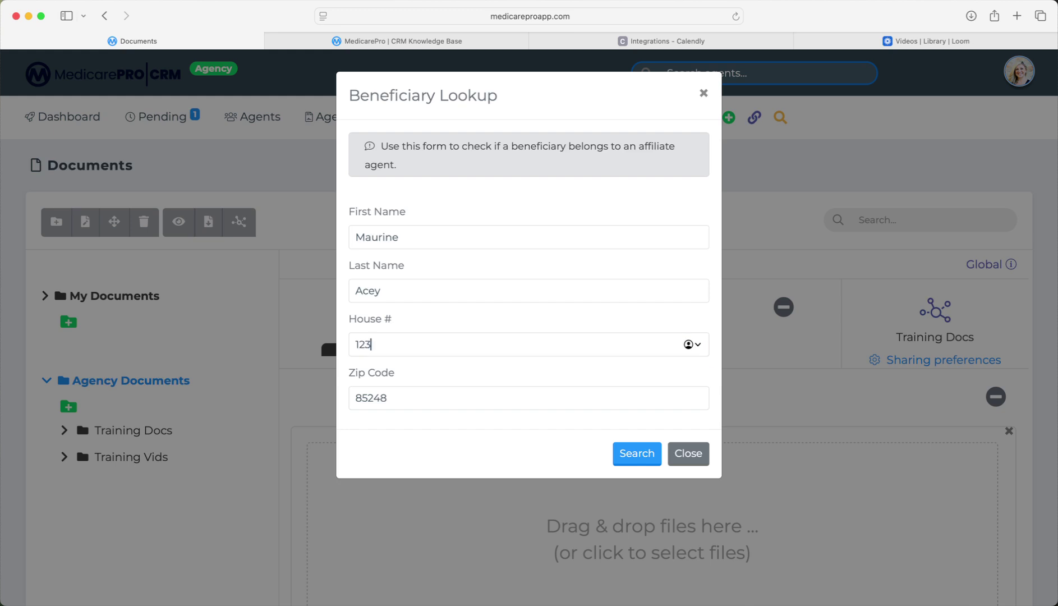
{"action": "left_click", "coordinate": [637, 454]}
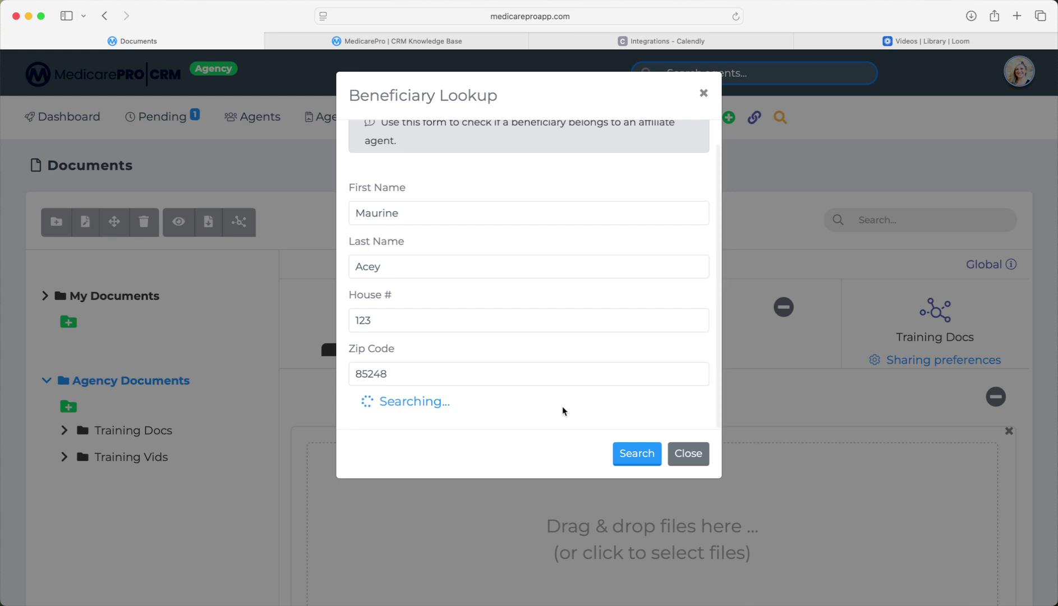
Review the no-affiliation-found result and close the Beneficiary Lookup.
{"action": "scroll", "coordinate": [541, 411], "scroll_direction": "up", "scroll_amount": 1}
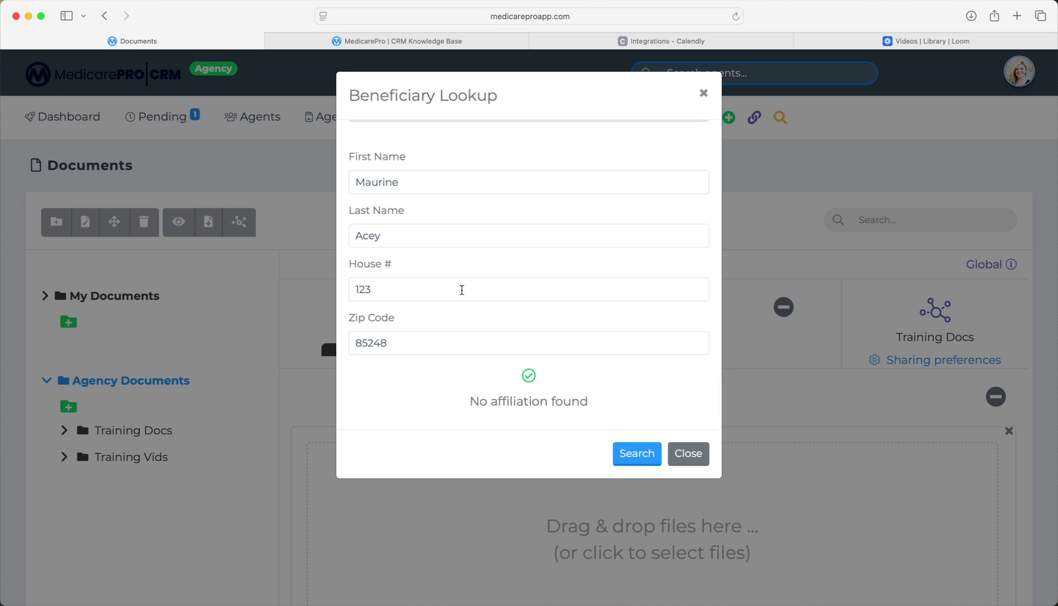
{"action": "scroll", "coordinate": [462, 290], "scroll_direction": "up", "scroll_amount": 2}
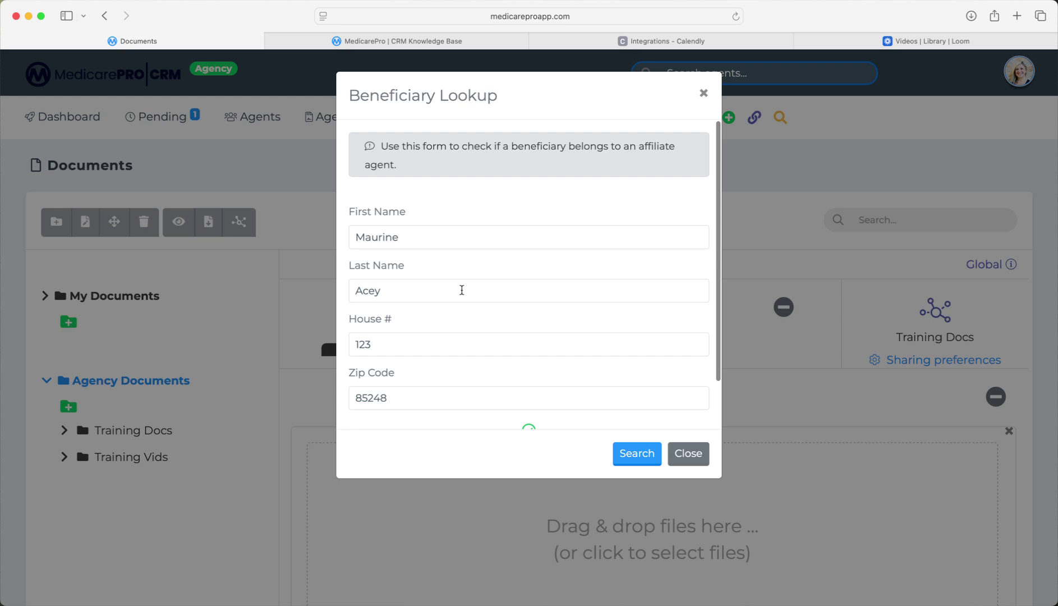
{"action": "scroll", "coordinate": [481, 285], "scroll_direction": "down", "scroll_amount": 2}
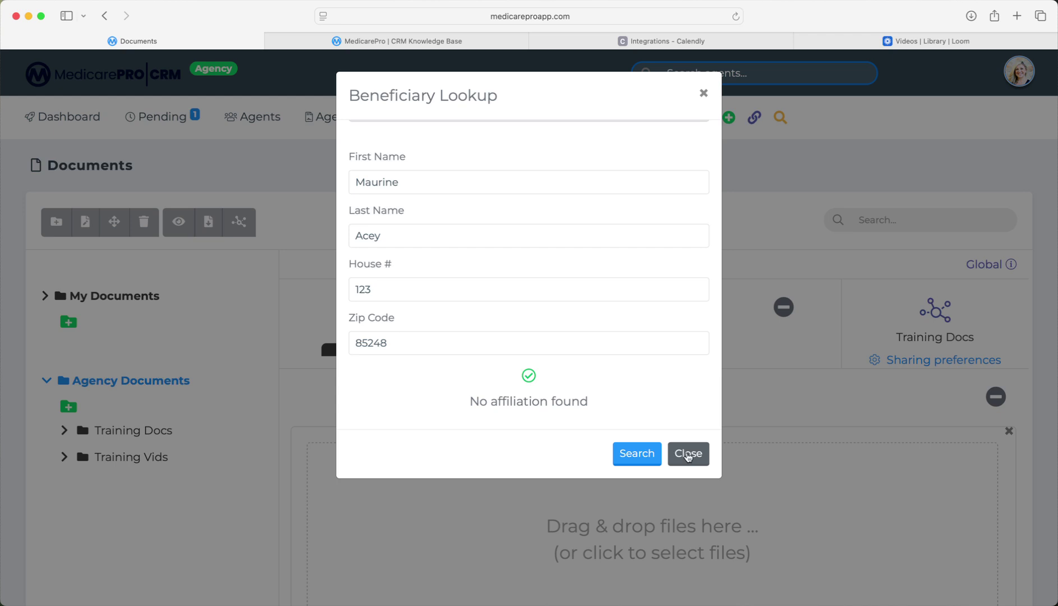
{"action": "left_click", "coordinate": [688, 455]}
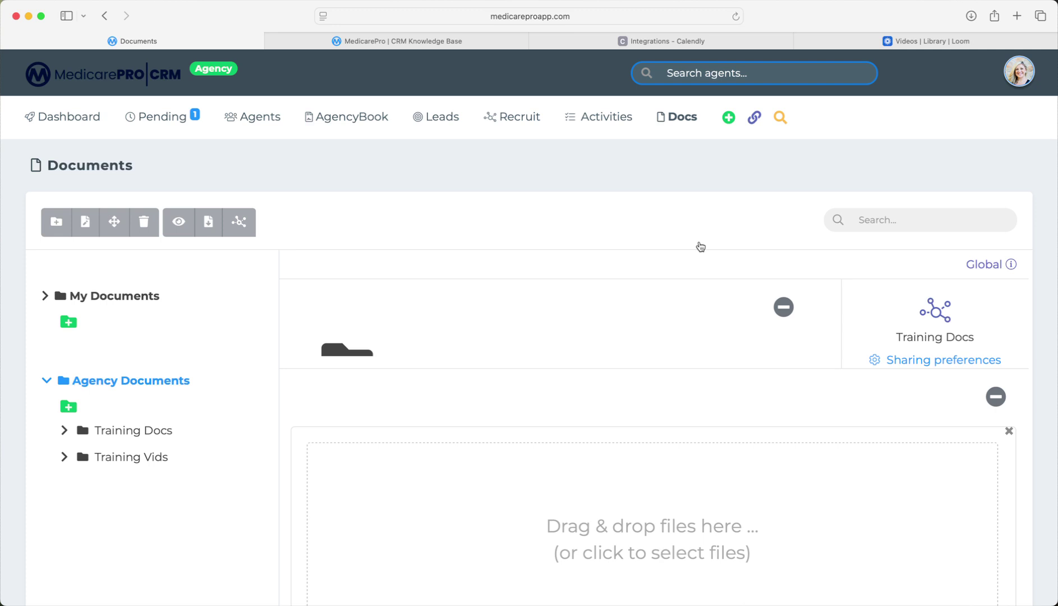
{"action": "scroll", "coordinate": [701, 247], "scroll_direction": "up", "scroll_amount": 1}
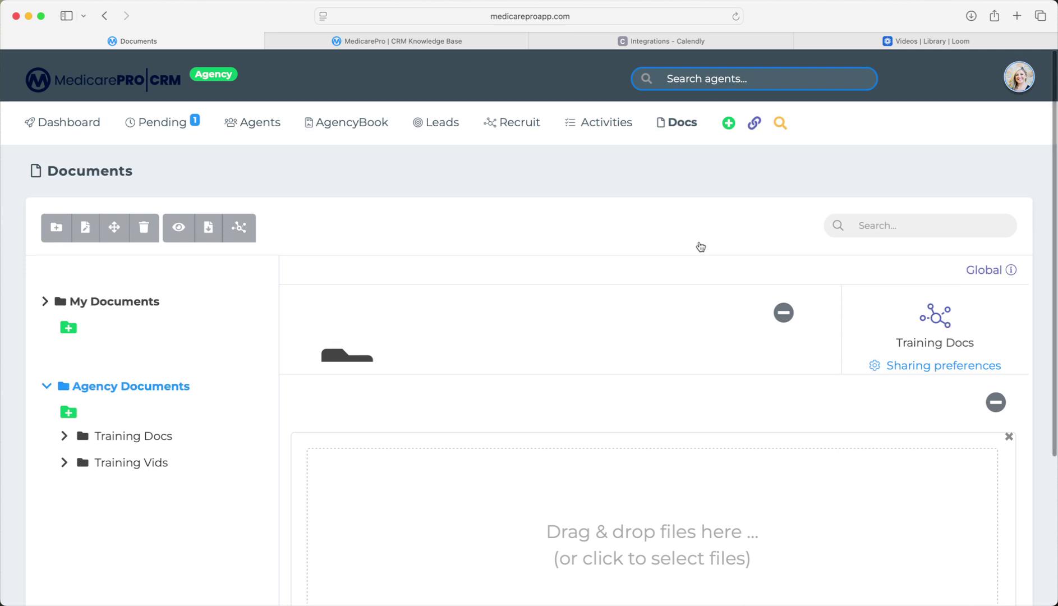